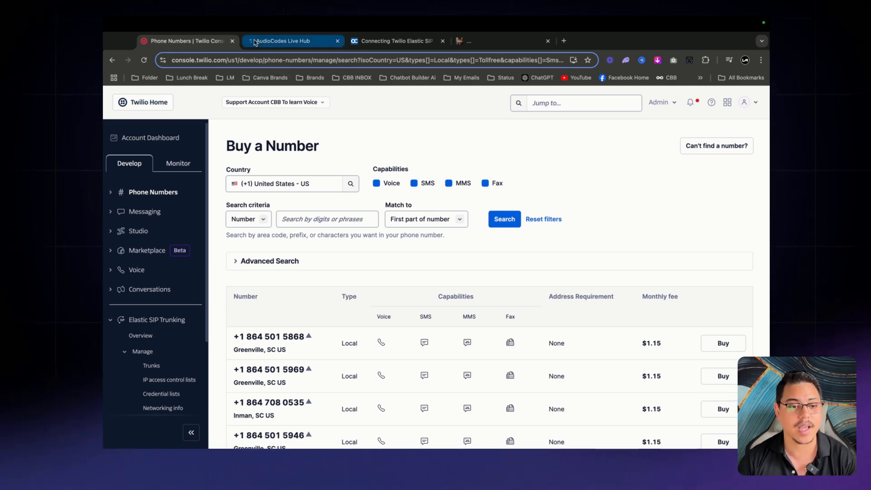
Leave Twilio's Buy a Number page for the AudioCodes Live Hub tab
click(285, 43)
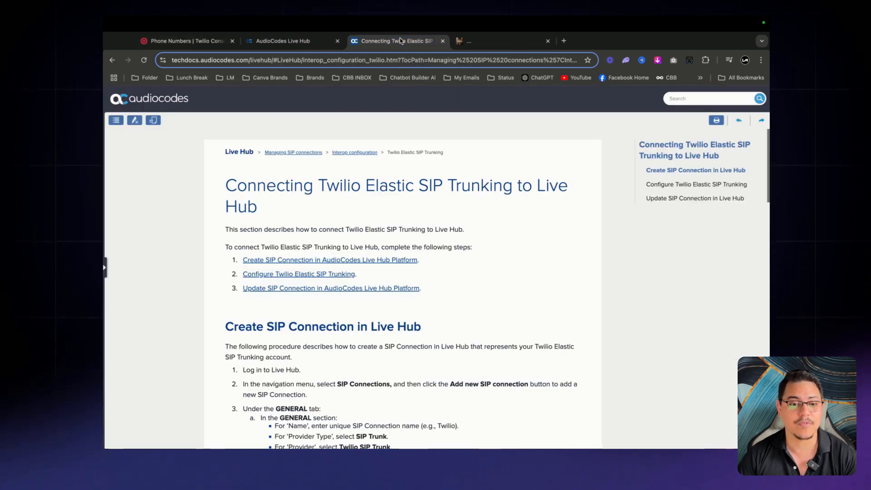
Skim the 'Connecting Twilio Elastic SIP Trunking to Live Hub' guide, highlighting its title, then return to Twilio
click(399, 41)
scroll(473, 209, down, 1)
scroll(474, 209, up, 3)
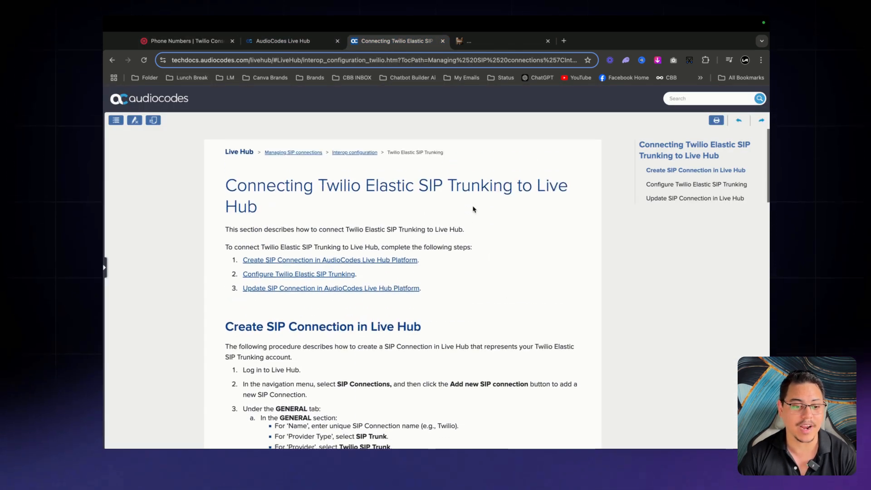
drag(227, 184, 525, 202)
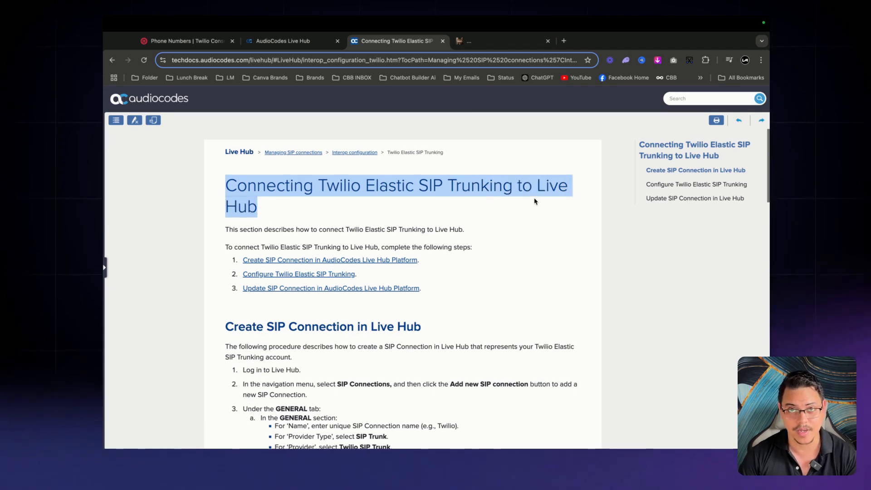
click(533, 201)
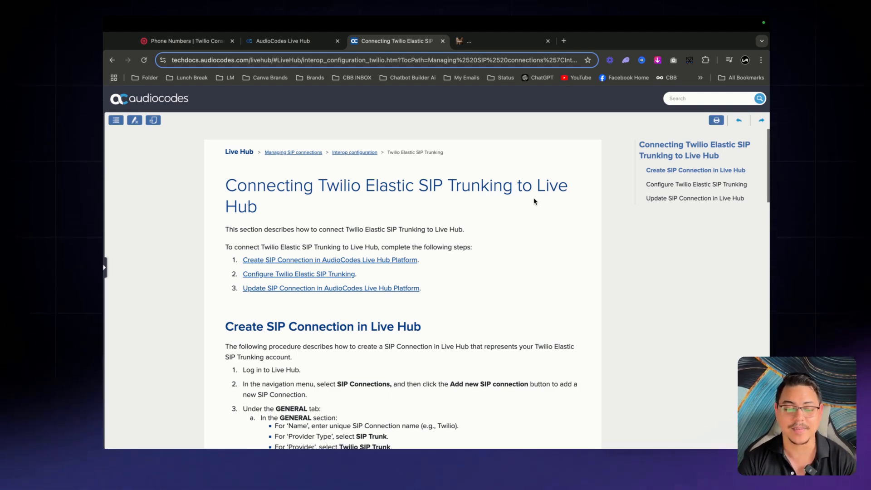
click(158, 41)
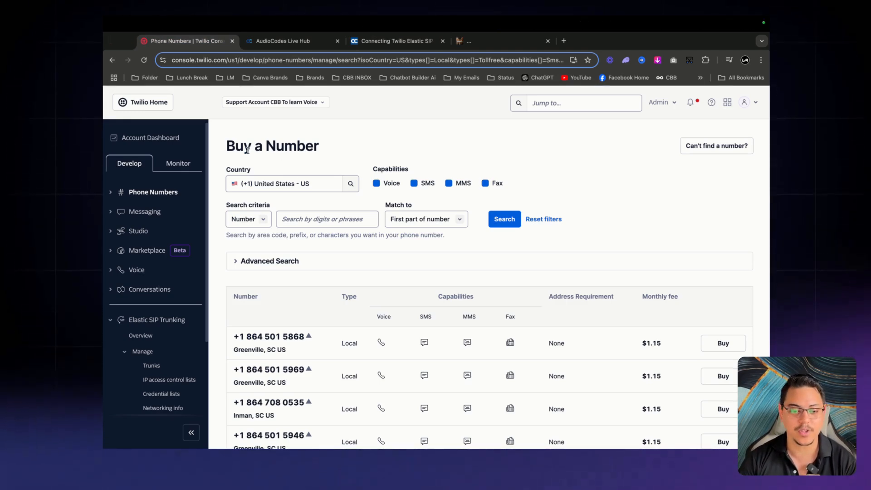
Reopen Buy a number under Phone Numbers > Manage, browse local numbers, then go to Live Hub
click(108, 193)
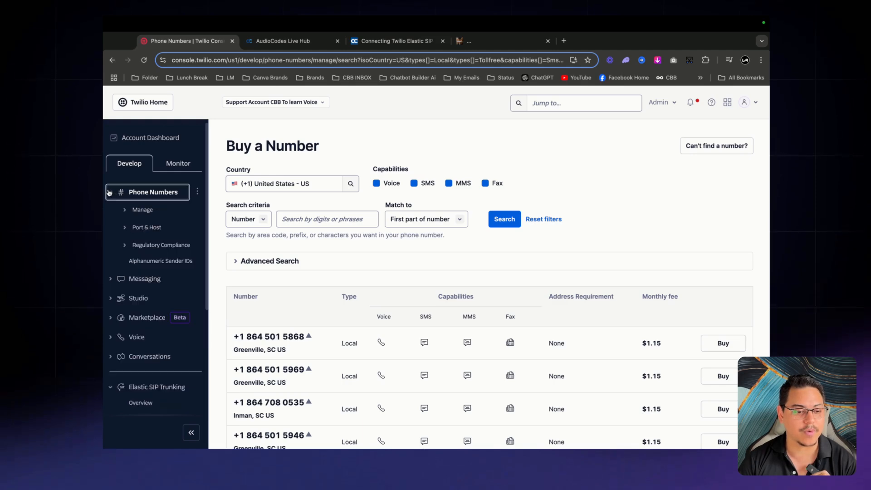
click(146, 209)
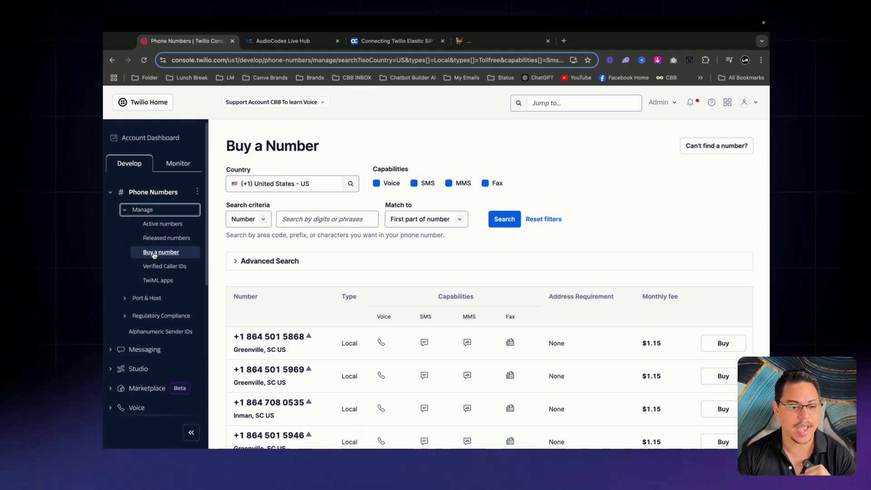
click(153, 253)
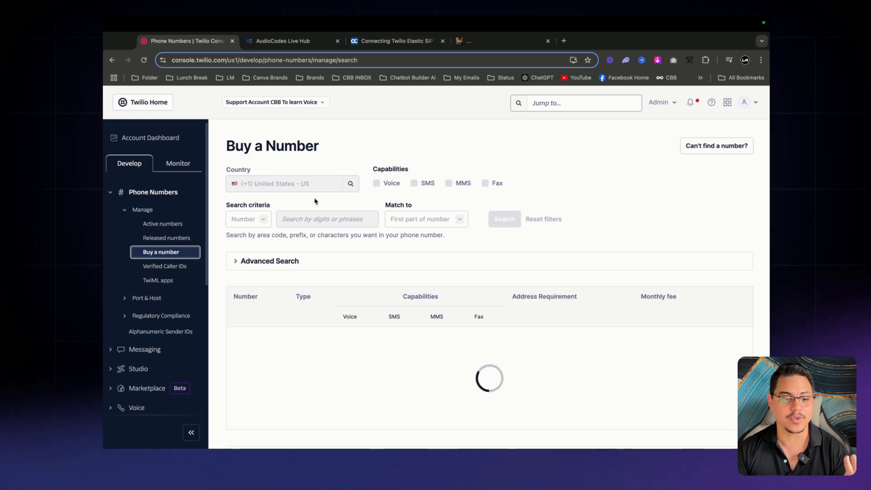
scroll(581, 307, down, 3)
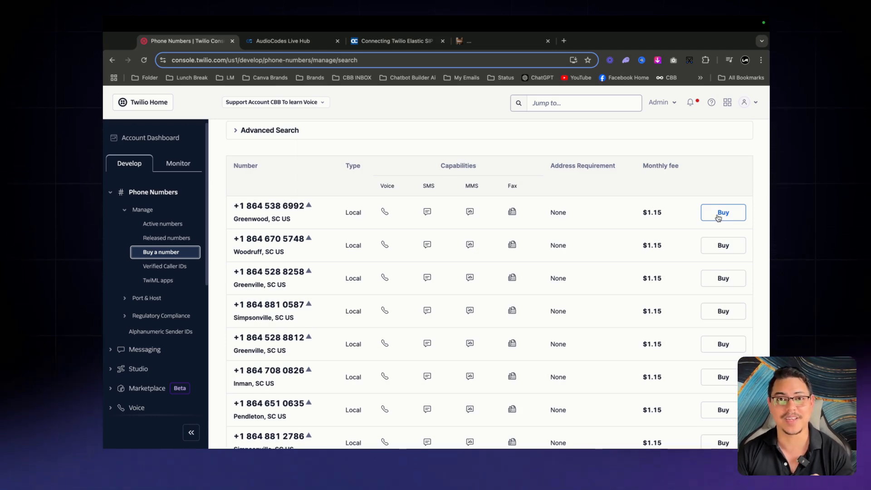
scroll(718, 217, up, 3)
click(282, 41)
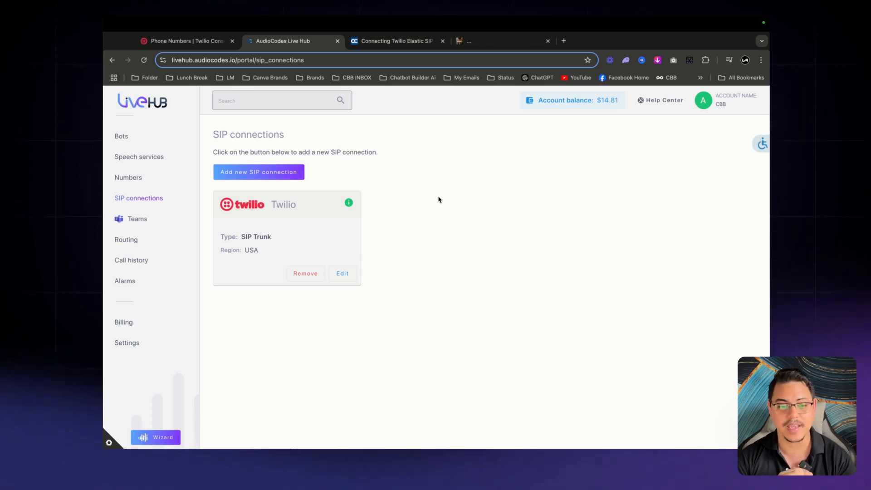
click(284, 172)
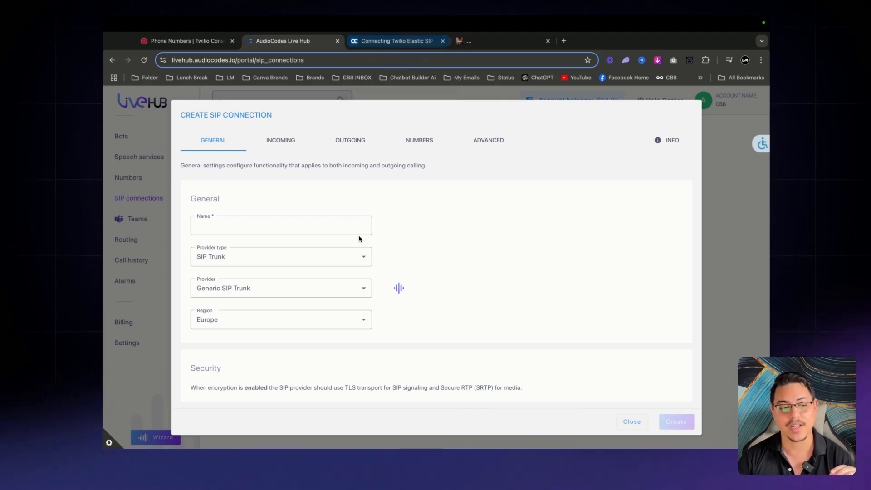
scroll(419, 238, down, 2)
scroll(477, 239, down, 1)
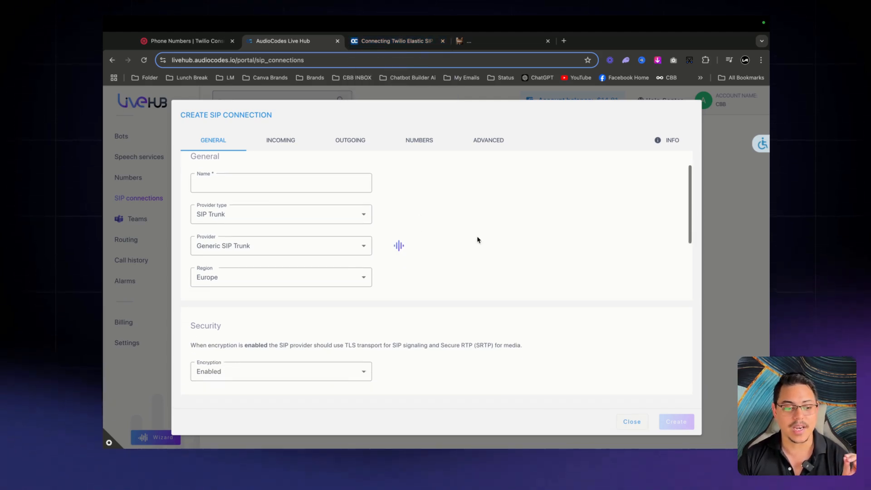
scroll(409, 230, down, 2)
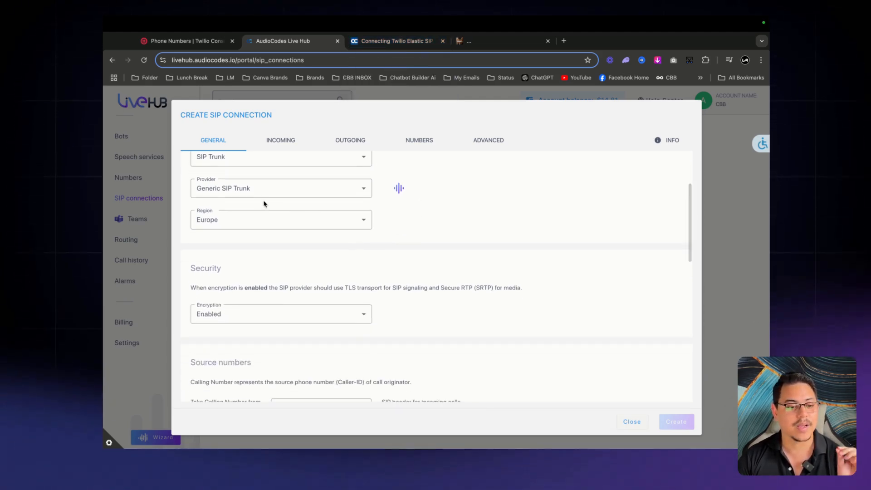
click(340, 222)
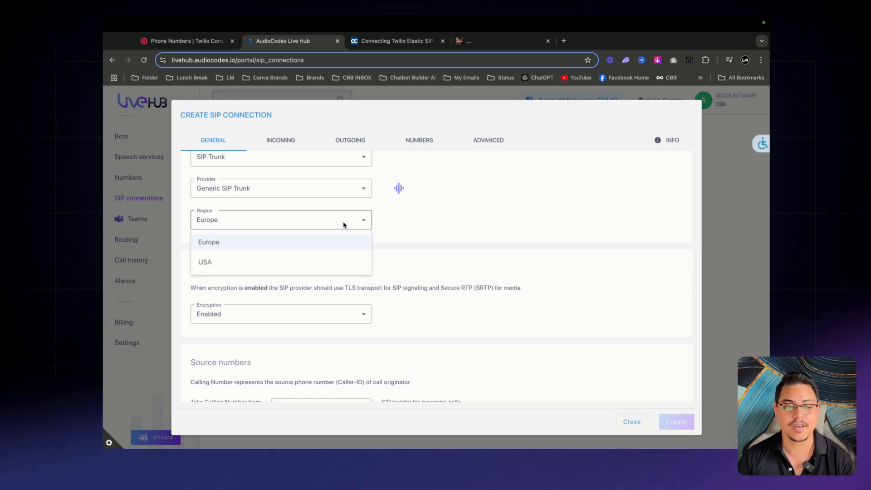
click(347, 259)
scroll(481, 238, down, 3)
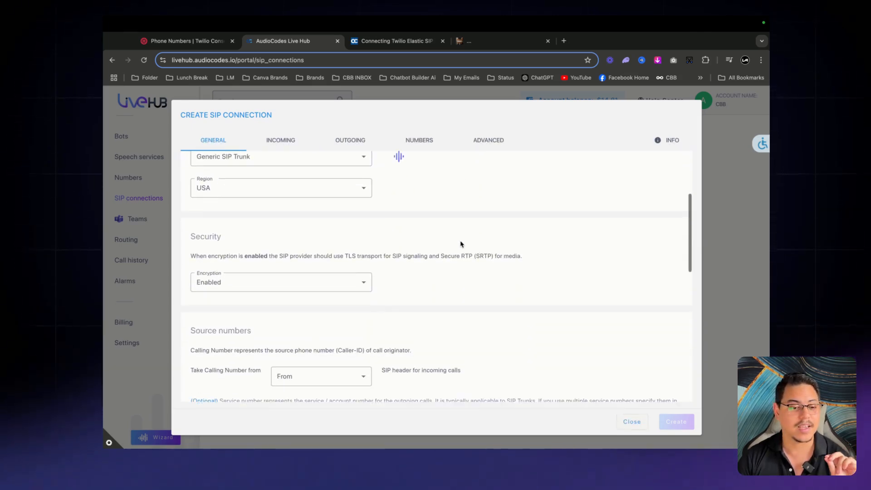
scroll(461, 244, up, 3)
click(282, 140)
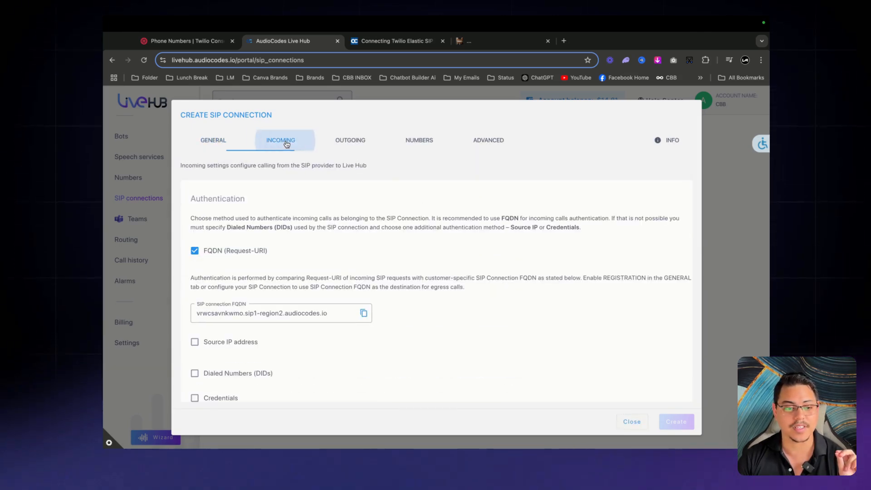
scroll(346, 153, down, 1)
click(347, 144)
click(404, 142)
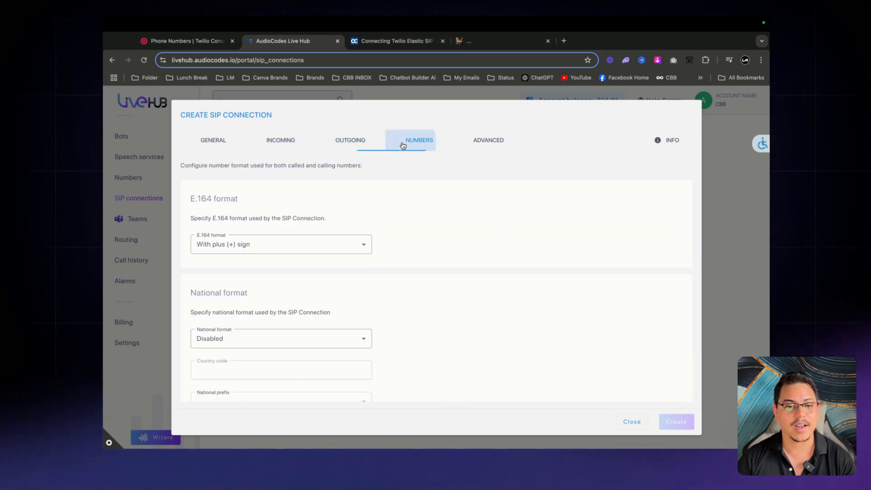
click(672, 141)
scroll(436, 254, down, 3)
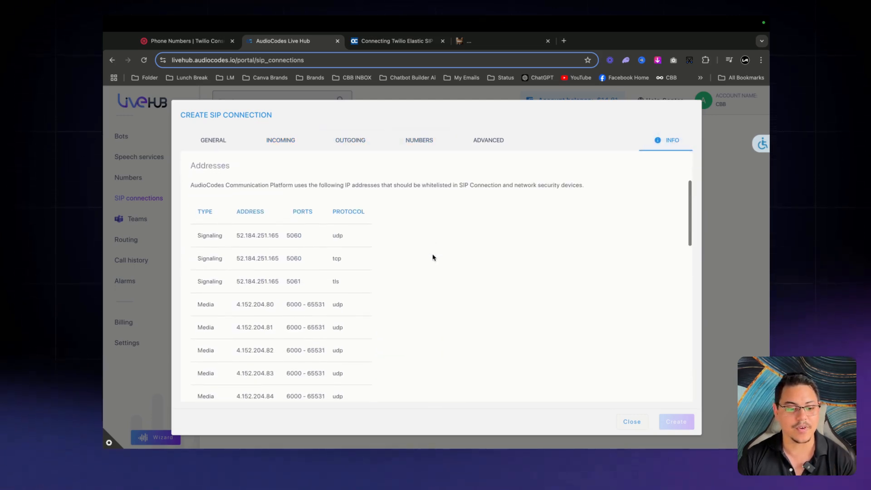
scroll(433, 254, up, 3)
click(631, 421)
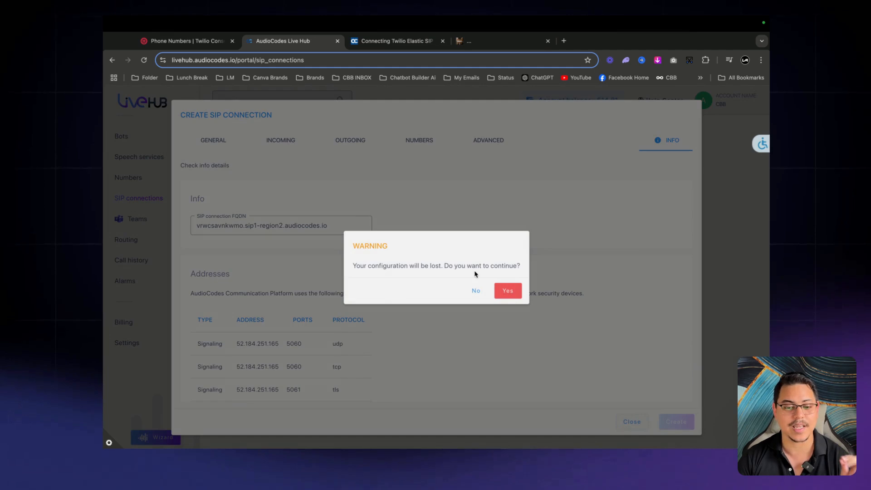
click(508, 291)
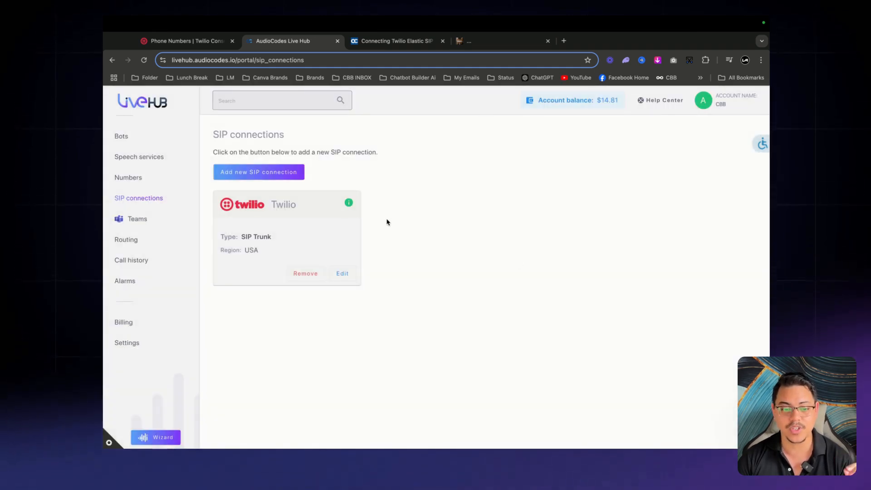
mouse_move(348, 203)
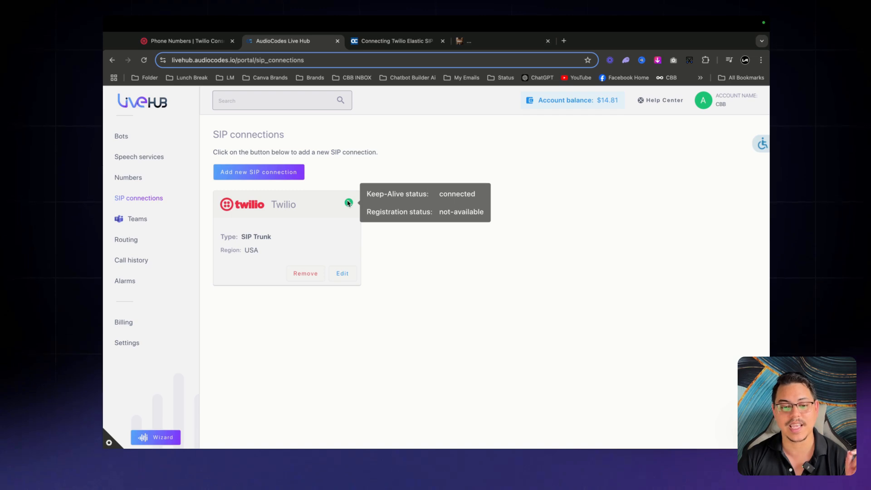
Search the Twilio console for 'elastic sip' and open the Elastic SIP Trunks list
click(191, 43)
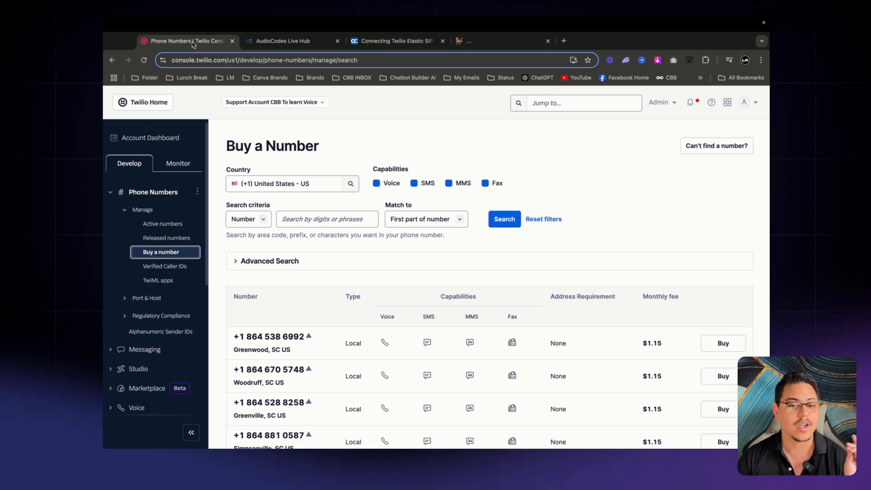
click(581, 104)
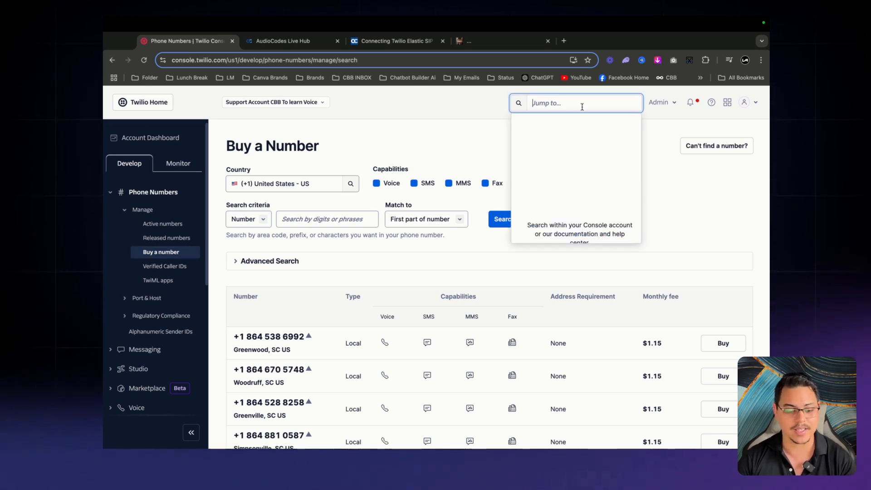
text(elastic sip)
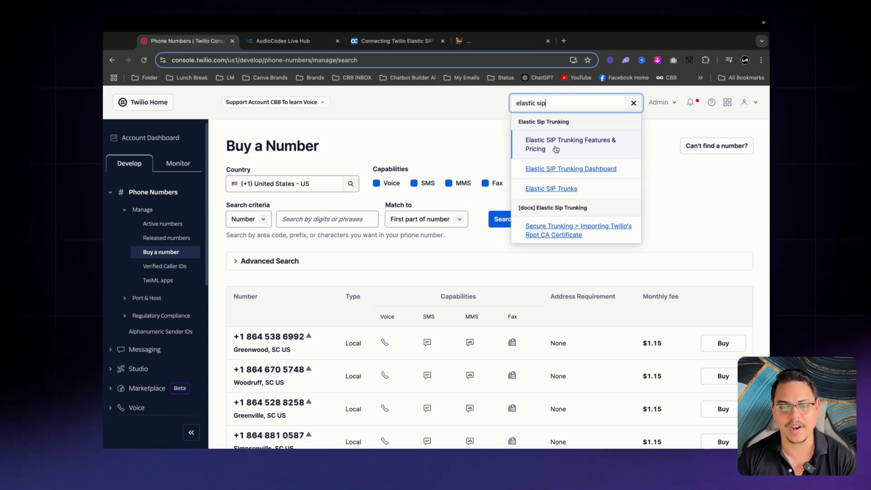
click(534, 165)
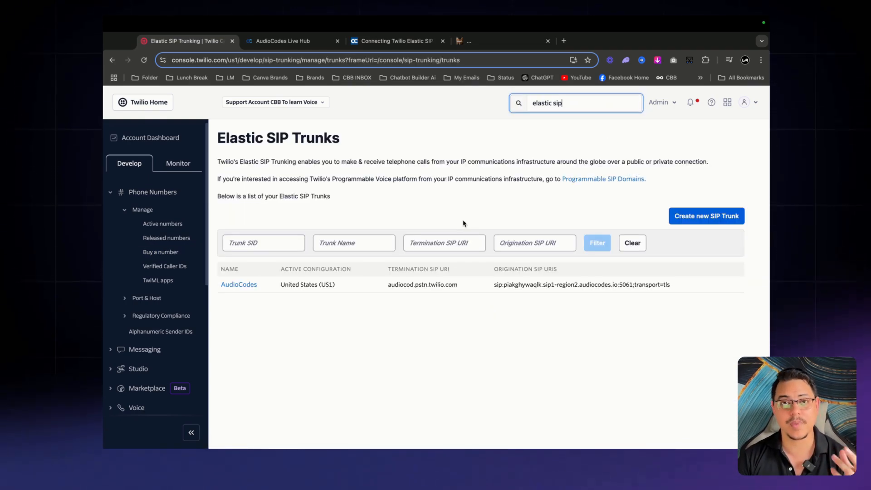
Start a new SIP trunk, cancel it, and return to the AudioCodes connection guide
click(713, 214)
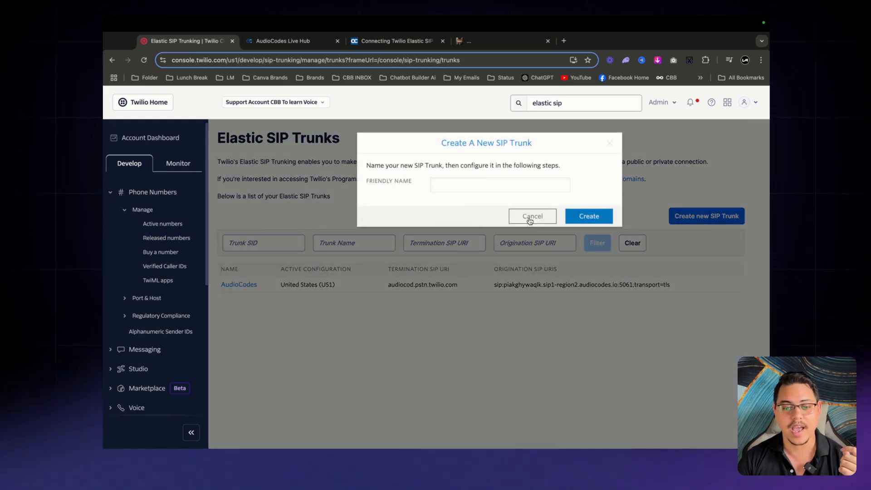
click(530, 220)
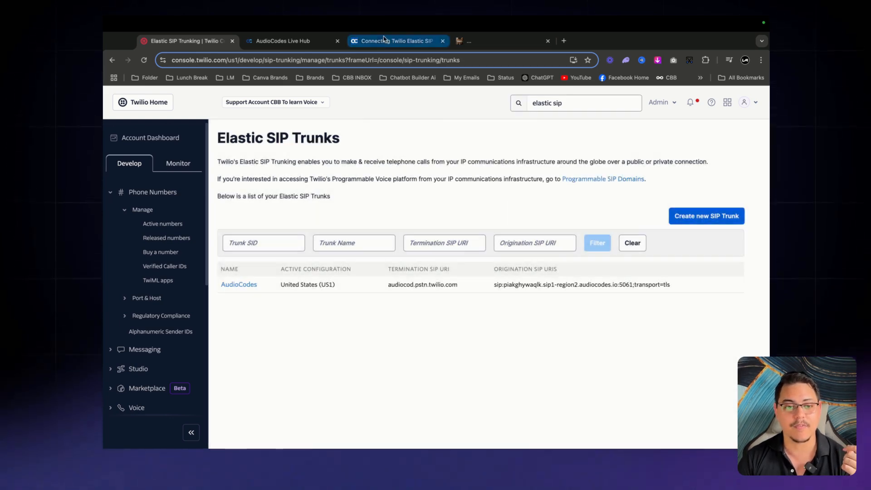
click(387, 43)
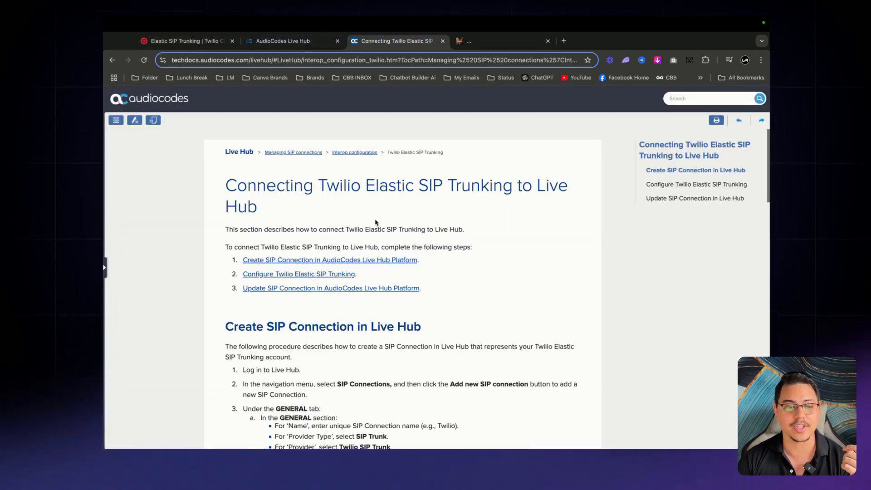
Scroll through the guide's create and configure sections, highlighting their headings
scroll(303, 216, down, 3)
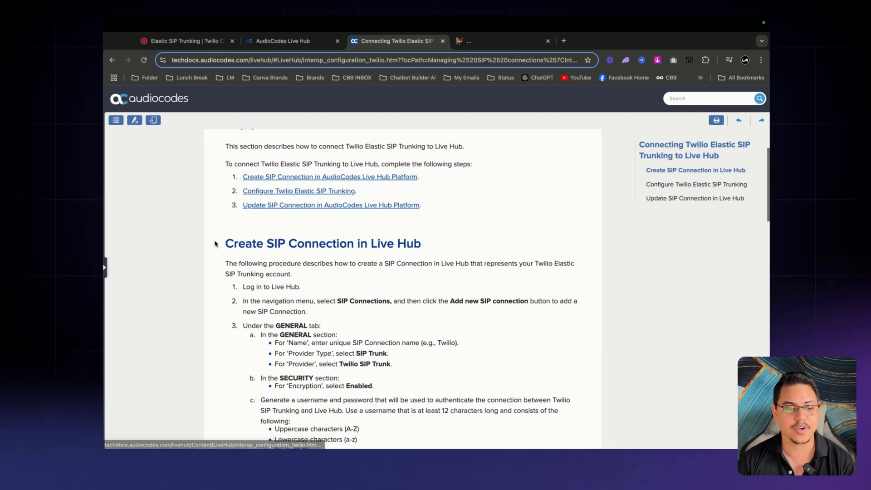
drag(217, 244, 376, 255)
scroll(432, 250, down, 10)
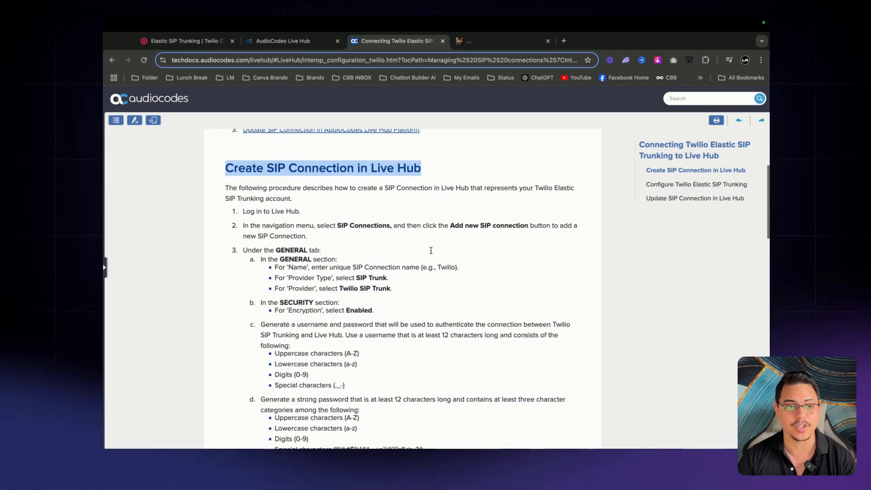
scroll(431, 253, down, 10)
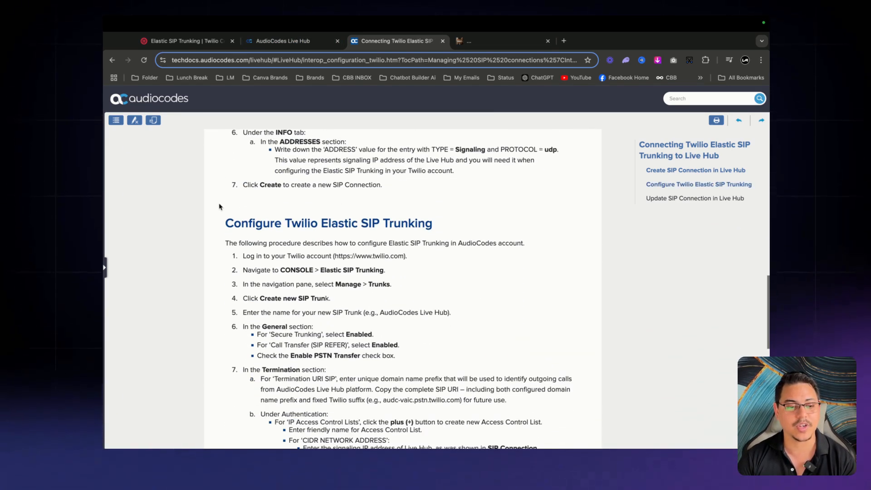
drag(226, 223, 433, 224)
click(177, 41)
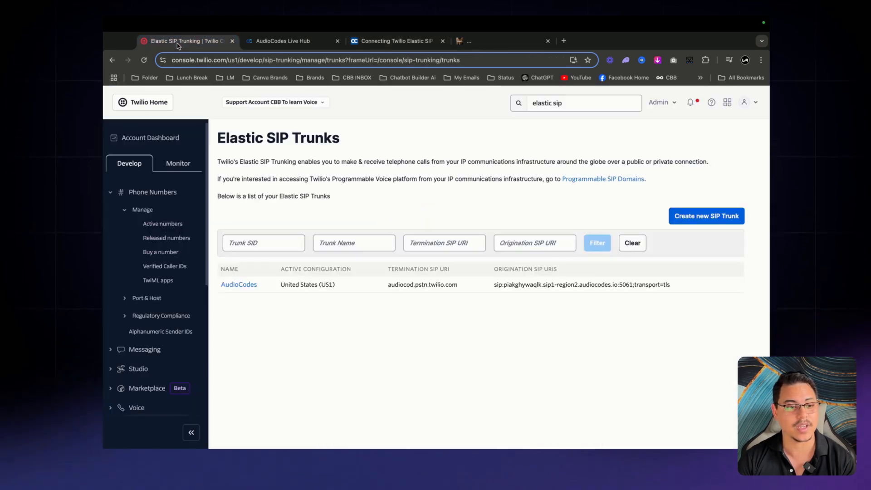
Highlight the 'Update SIP Connection in Live Hub' heading, then go back to Twilio's trunks list
click(391, 41)
scroll(244, 230, down, 20)
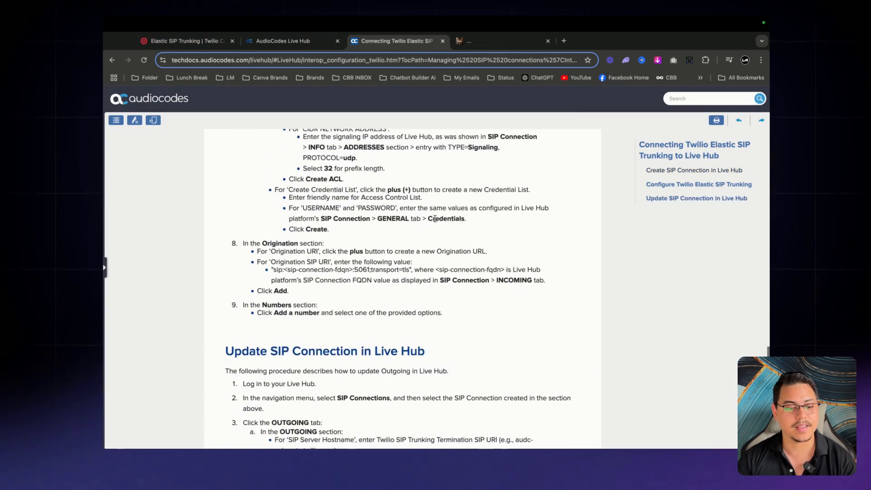
drag(224, 224, 472, 230)
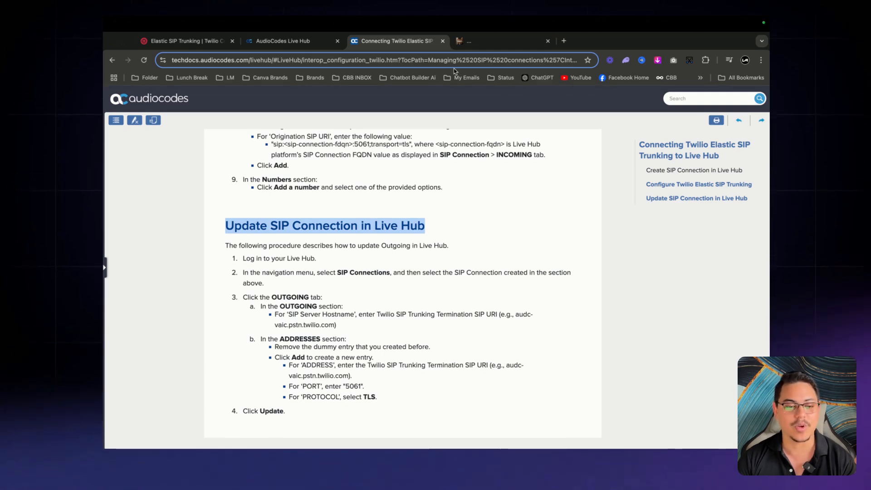
click(189, 41)
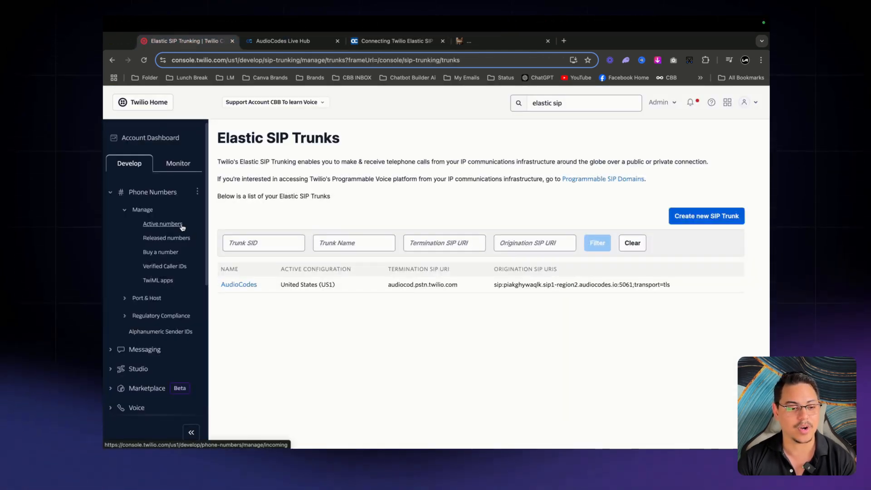
Open Active numbers and highlight the number's 'SIP Trunk: AudioCodes' voice configuration
click(166, 226)
scroll(490, 282, down, 3)
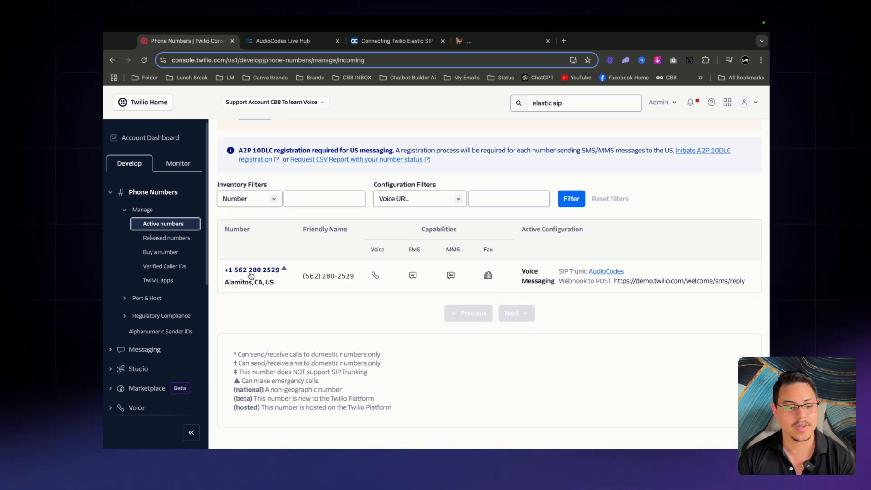
drag(522, 272, 657, 267)
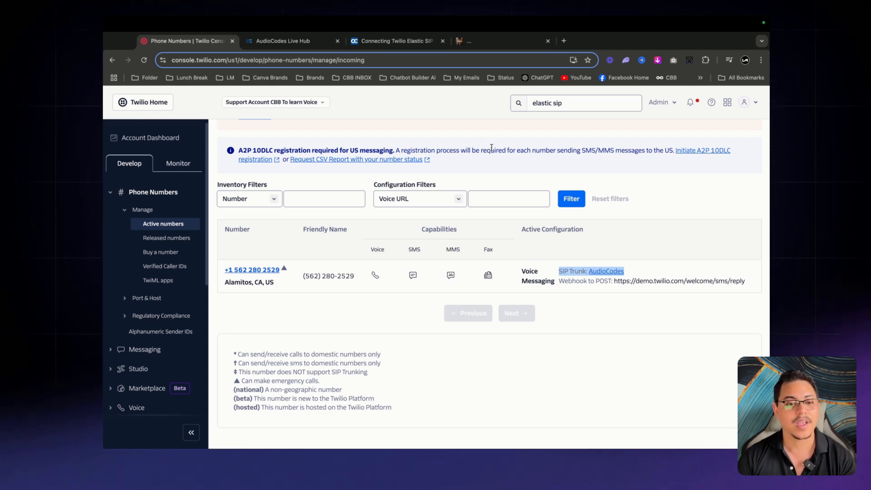
Add a new Live Hub voice bot on the AudioCodes Bot API framework, named CBB BOT
click(283, 40)
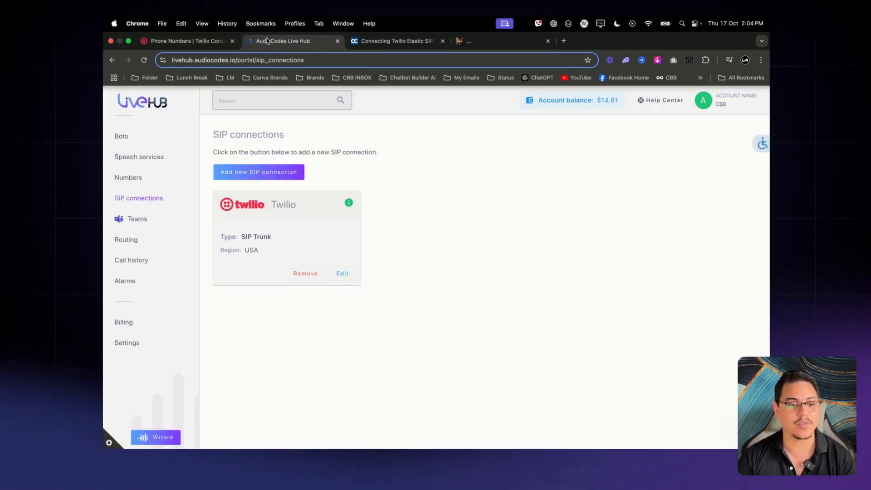
click(134, 138)
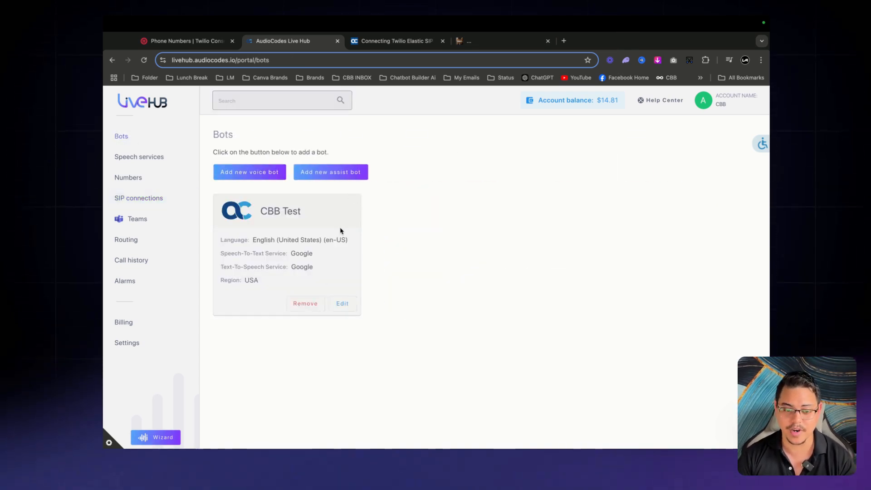
click(254, 172)
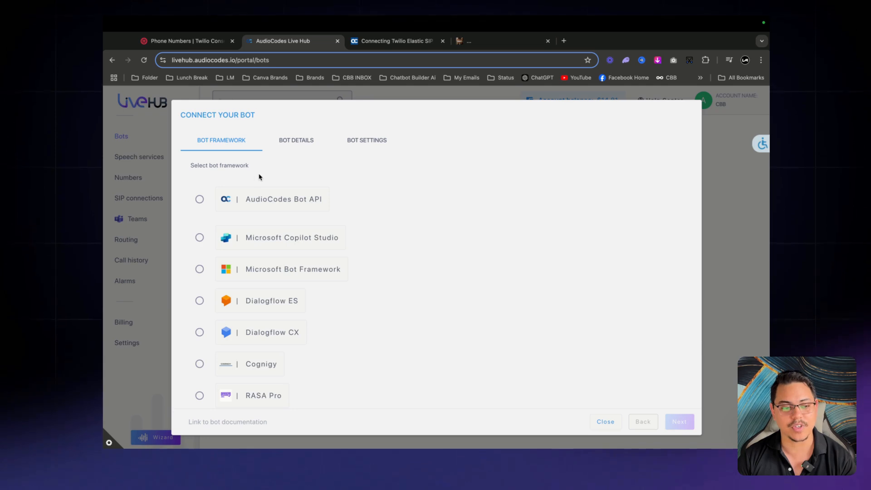
click(200, 200)
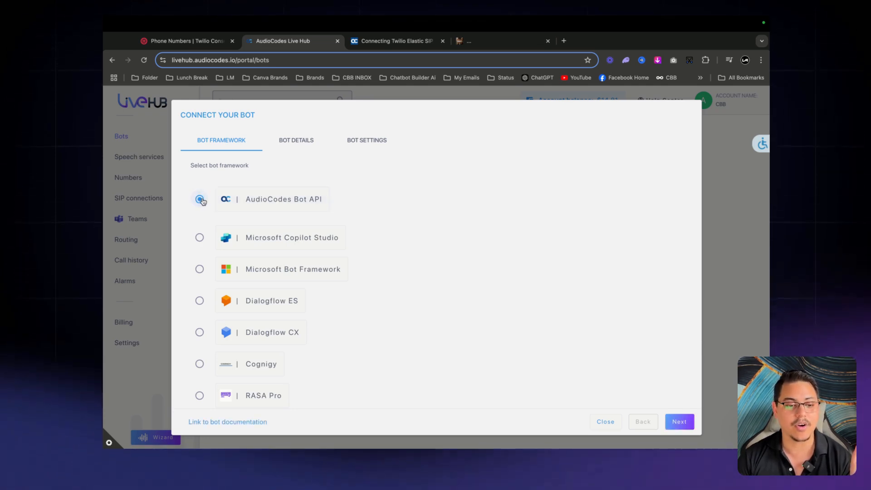
click(680, 422)
click(332, 224)
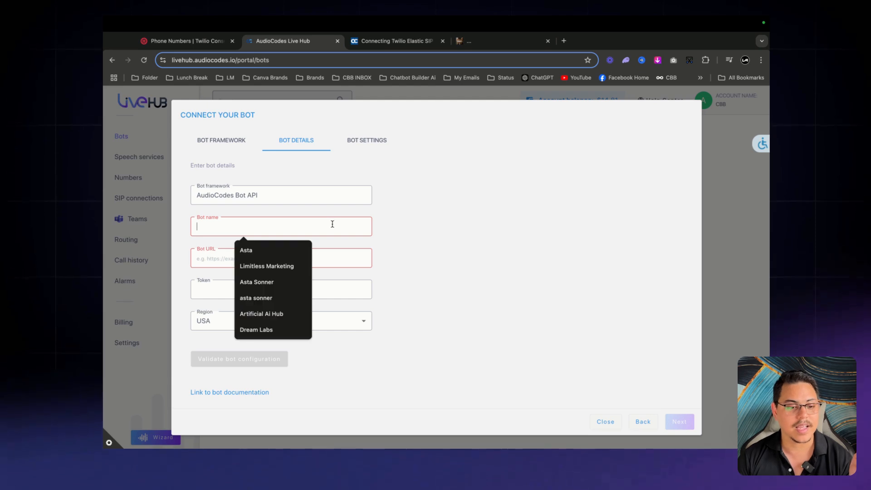
text(CBB BOT)
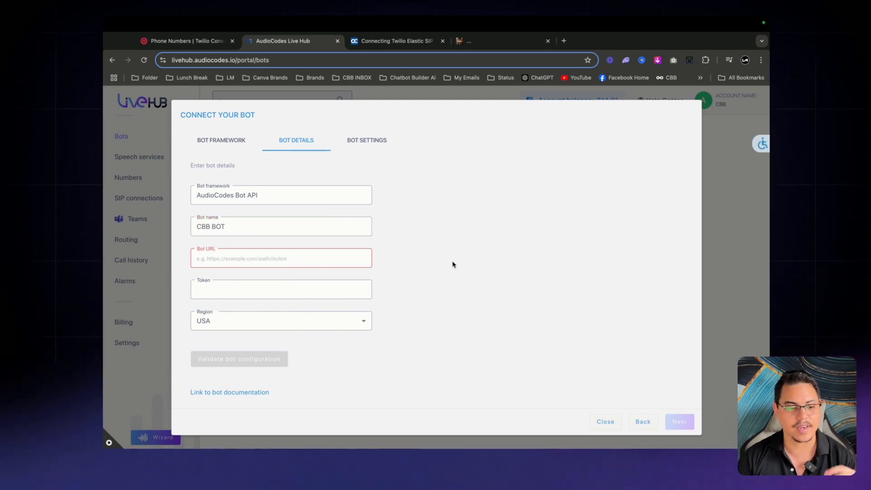
click(446, 249)
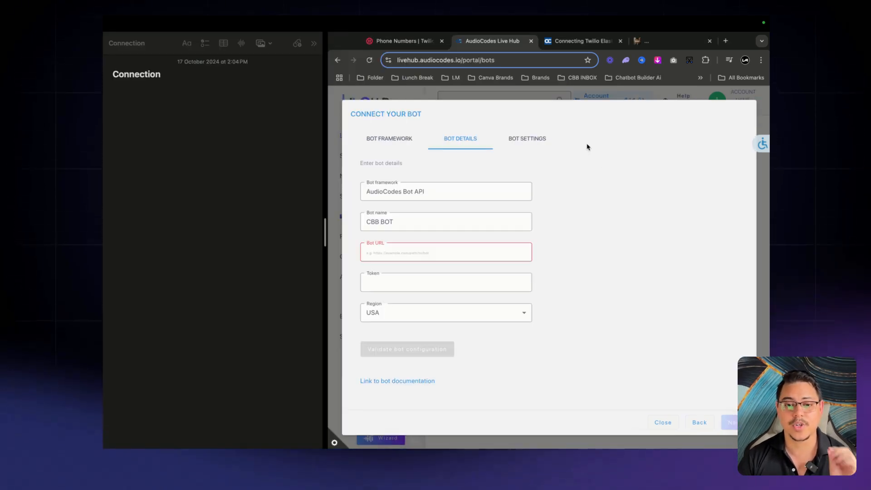
Search the Chatbot Builder AI knowledge base for 'audiocodes'
click(646, 43)
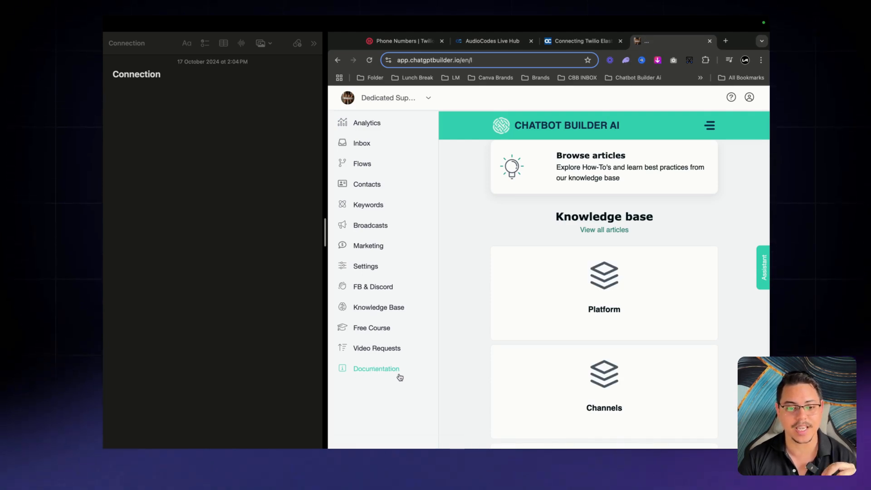
click(367, 369)
click(582, 182)
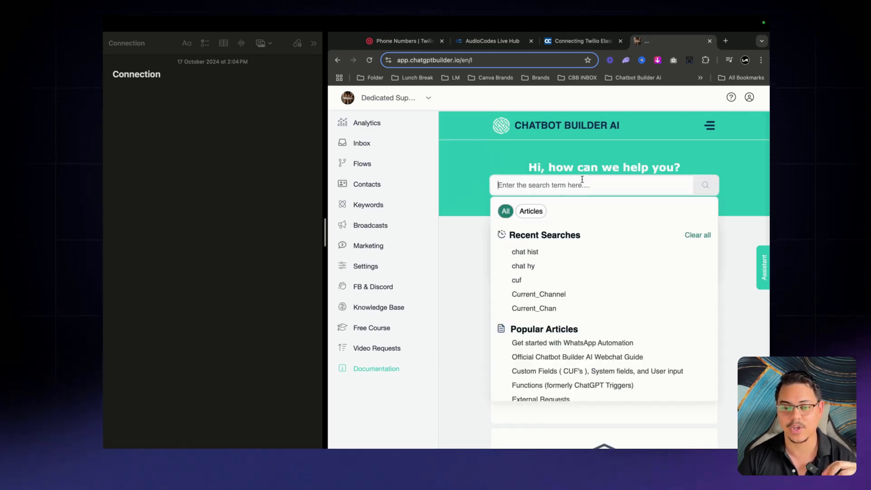
text(audiocodes)
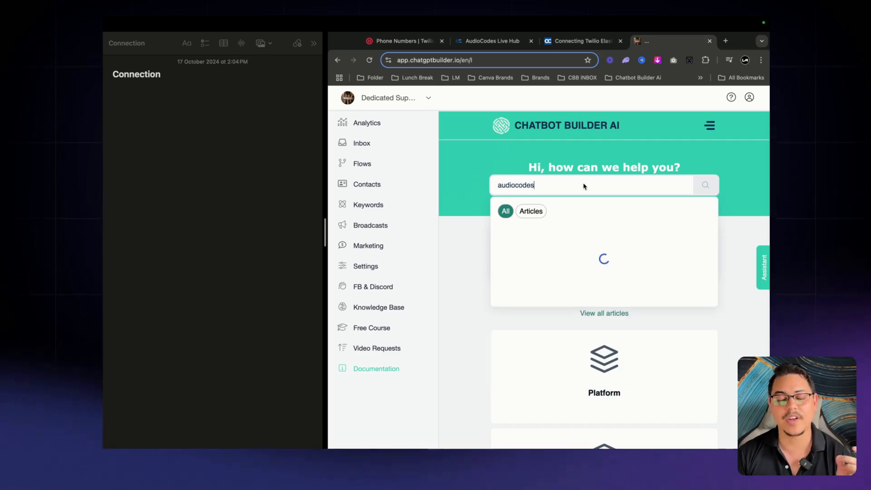
key(Return)
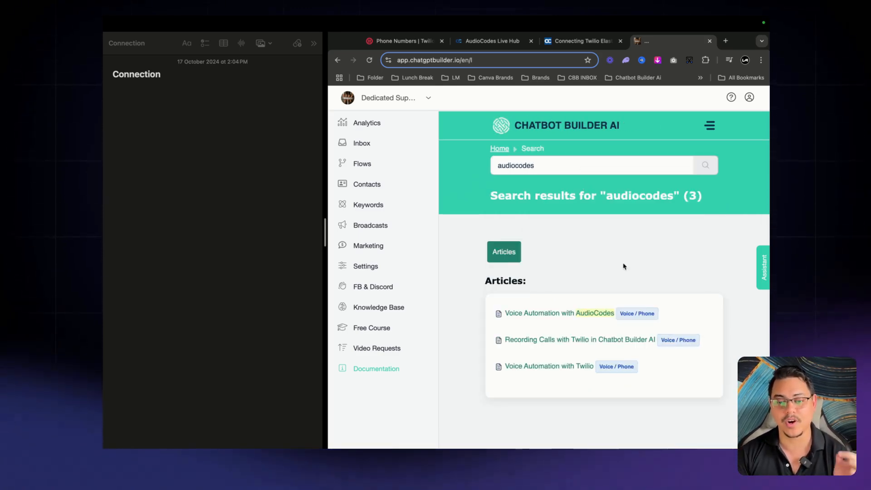
Open the 'Voice Automation with AudioCodes' article and scroll to its Bot URL section
click(579, 318)
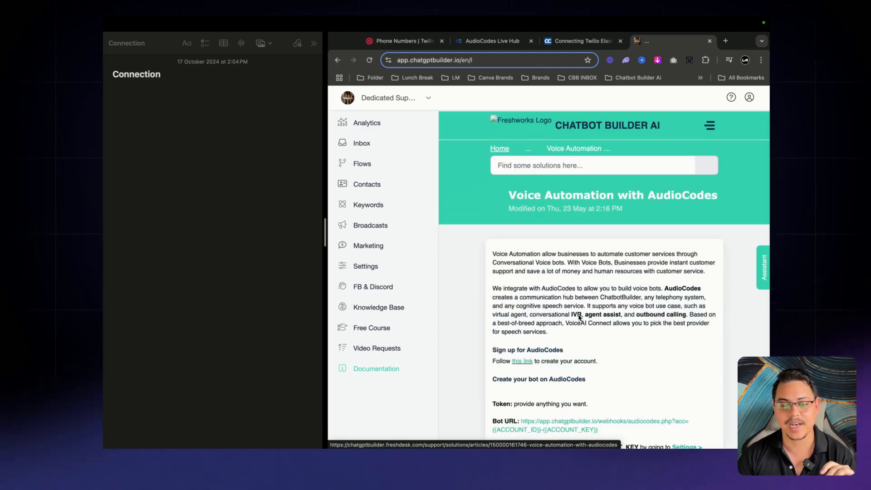
scroll(579, 317, down, 6)
scroll(579, 318, down, 12)
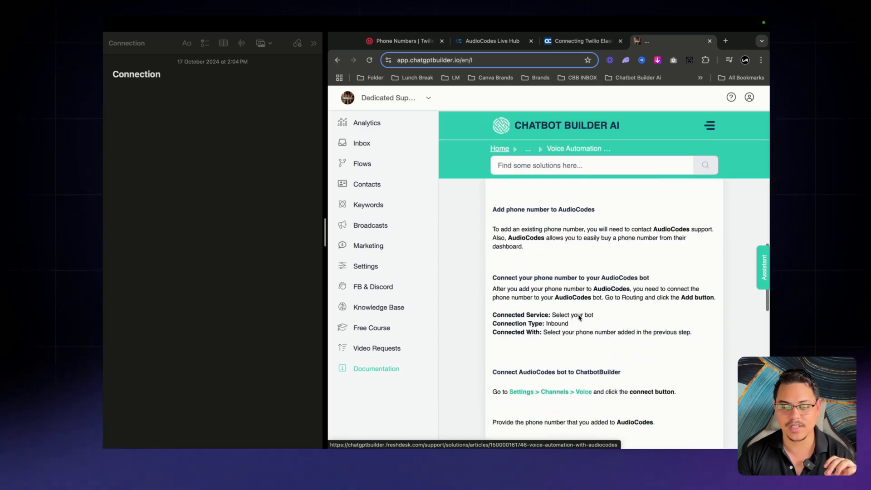
scroll(578, 318, down, 2)
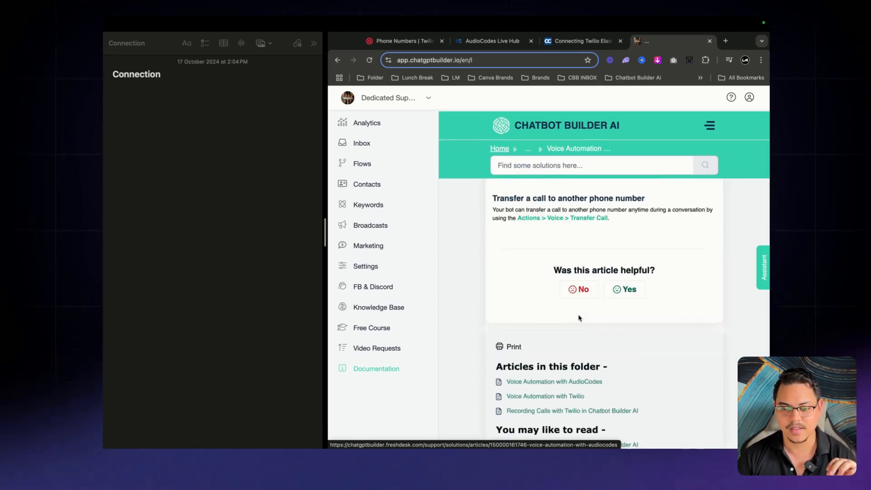
scroll(707, 323, up, 10)
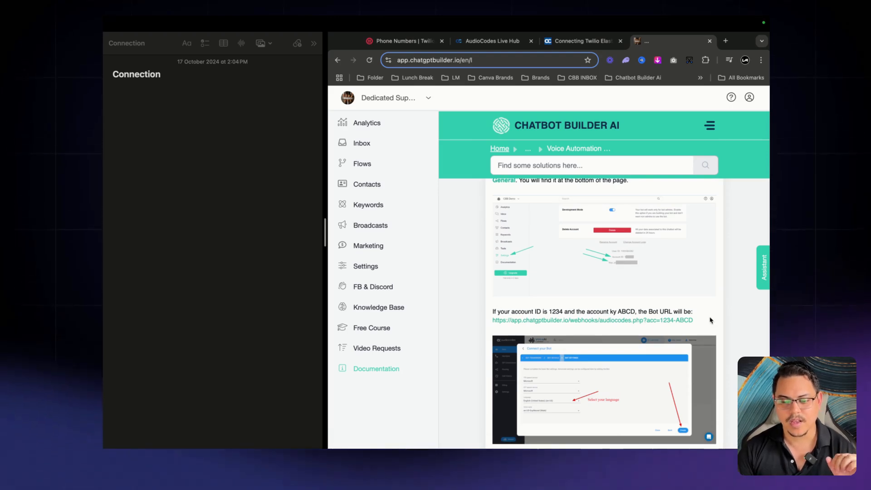
Copy the example Bot URL into the Connection note, mark its acc=1234-ABCD part, and open Settings
drag(708, 320, 489, 324)
key(cmd+c)
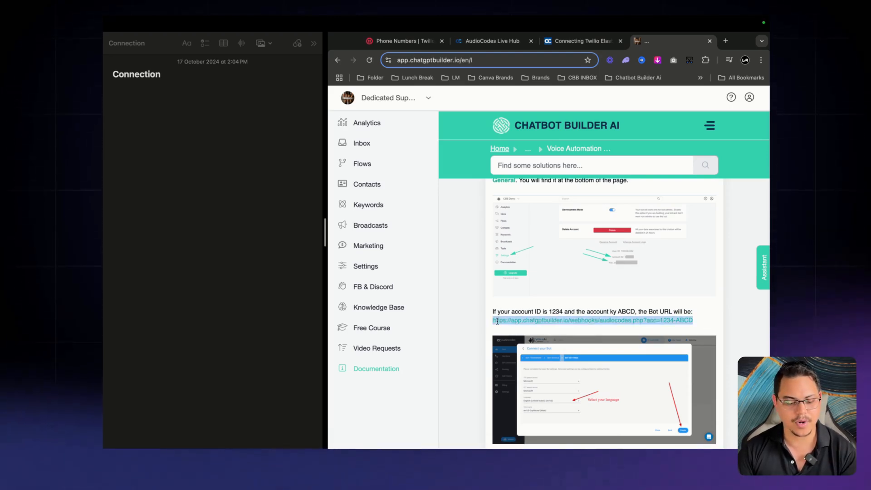
click(151, 118)
key(cmd+v)
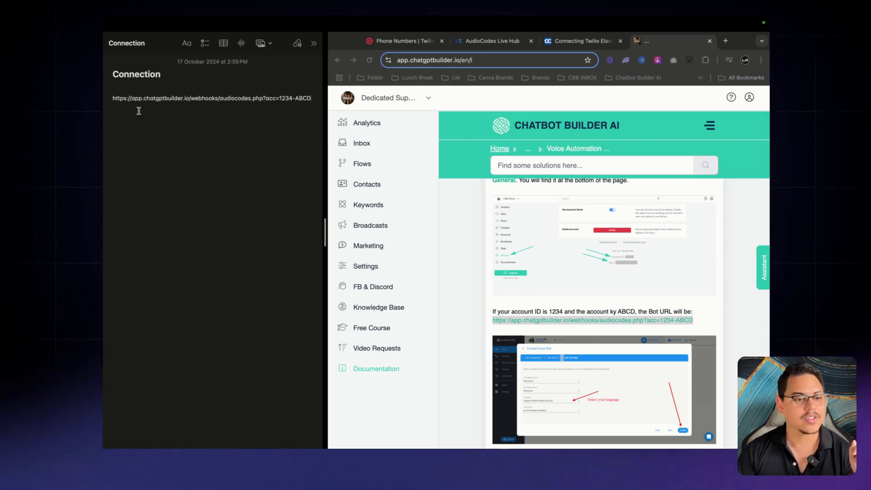
drag(266, 99, 315, 99)
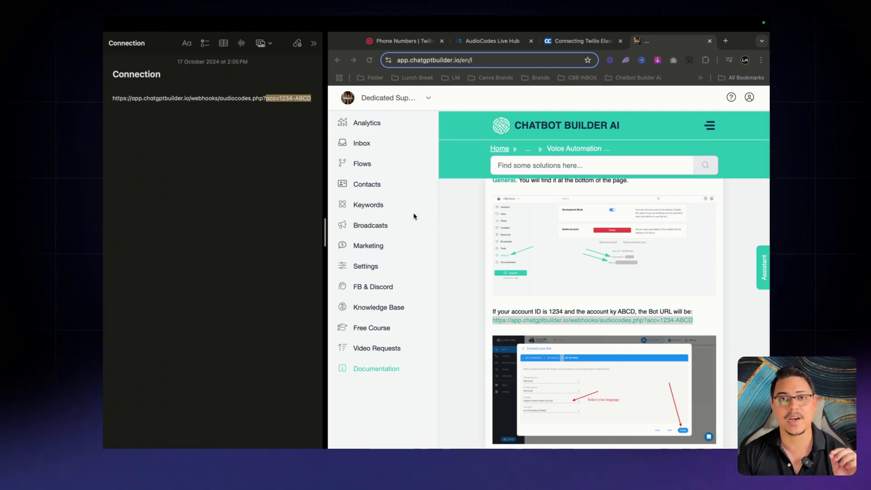
click(367, 266)
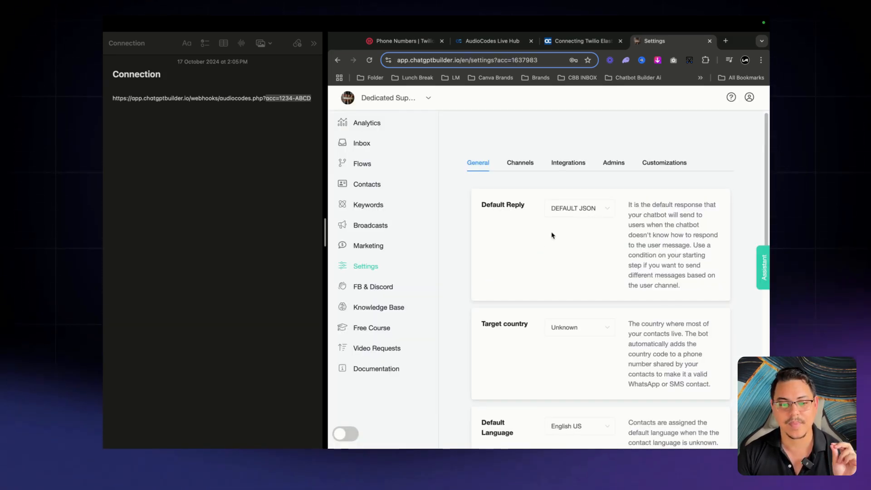
Replace the 1234 placeholder in the note's URL with the Account ID from Settings
scroll(543, 265, down, 15)
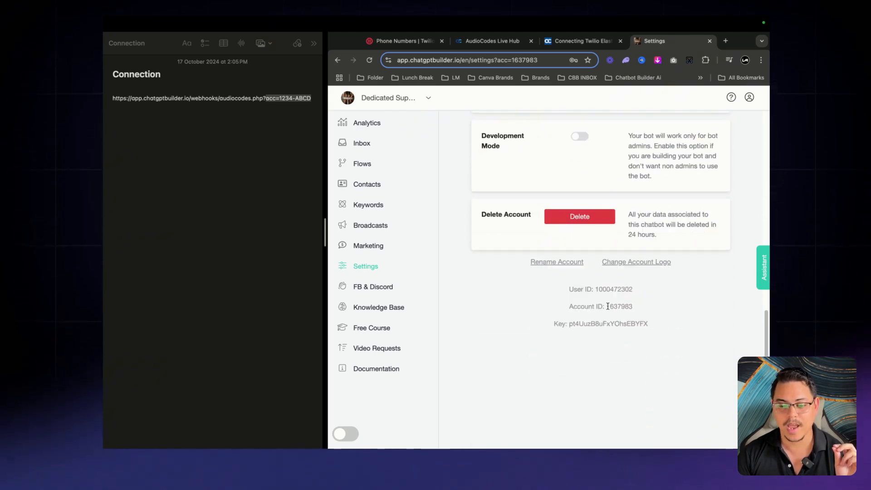
drag(607, 306, 633, 307)
key(super+c)
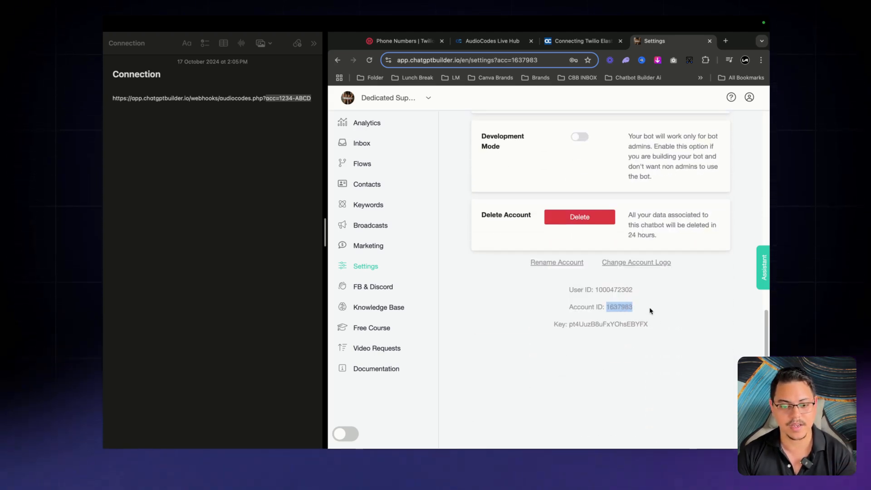
click(290, 108)
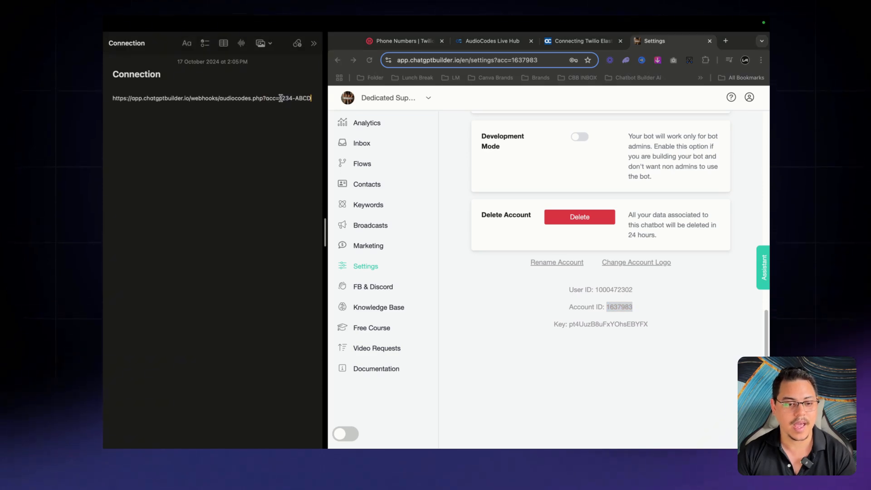
drag(280, 98, 290, 97)
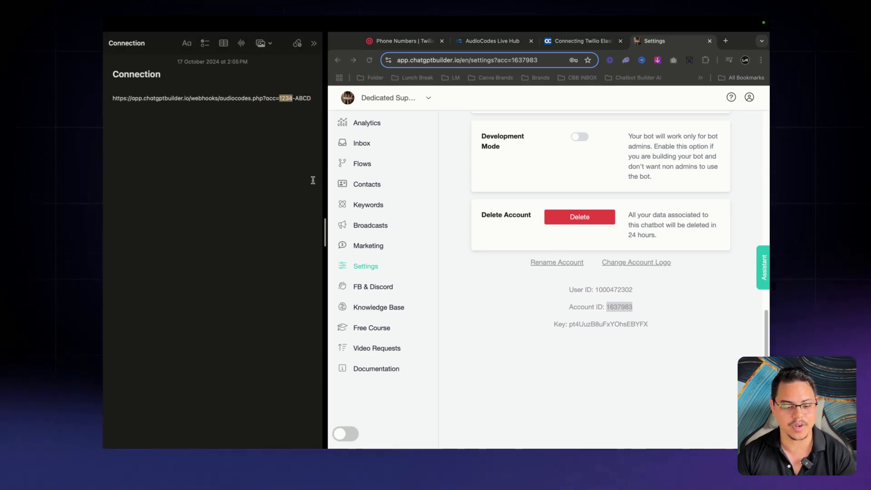
key(super+v)
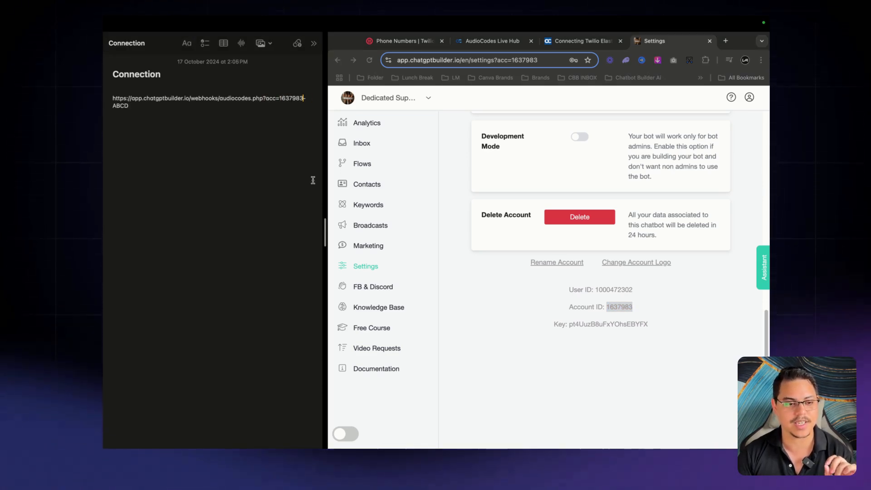
Replace the ABCD placeholder with the bot's Key, then select the complete webhook URL
click(654, 321)
click(568, 324)
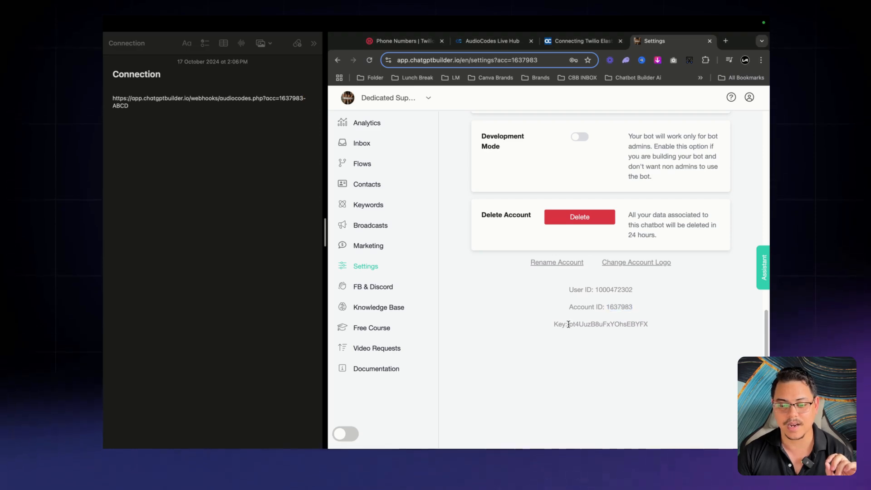
drag(568, 324, 658, 330)
key(super+c)
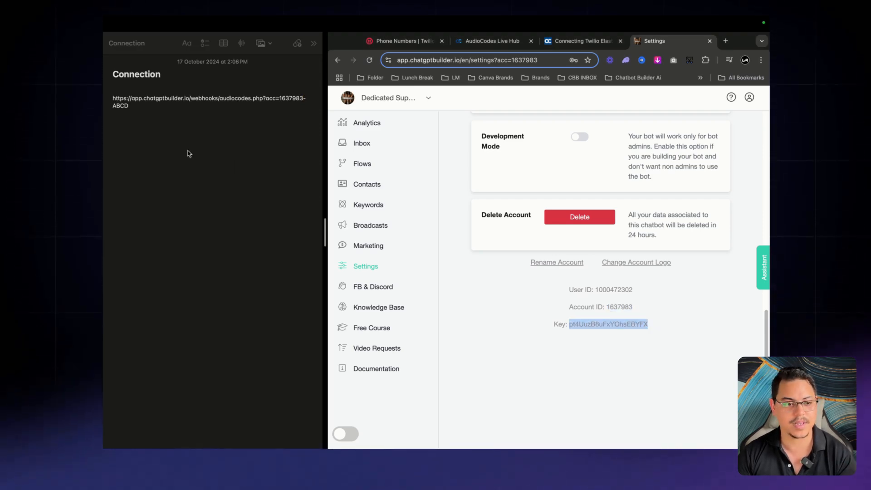
click(137, 105)
drag(113, 106, 125, 105)
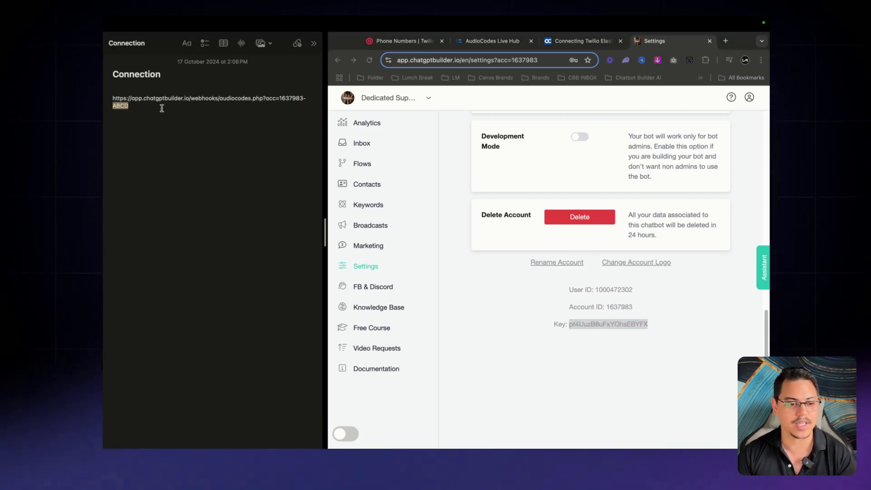
key(super+v)
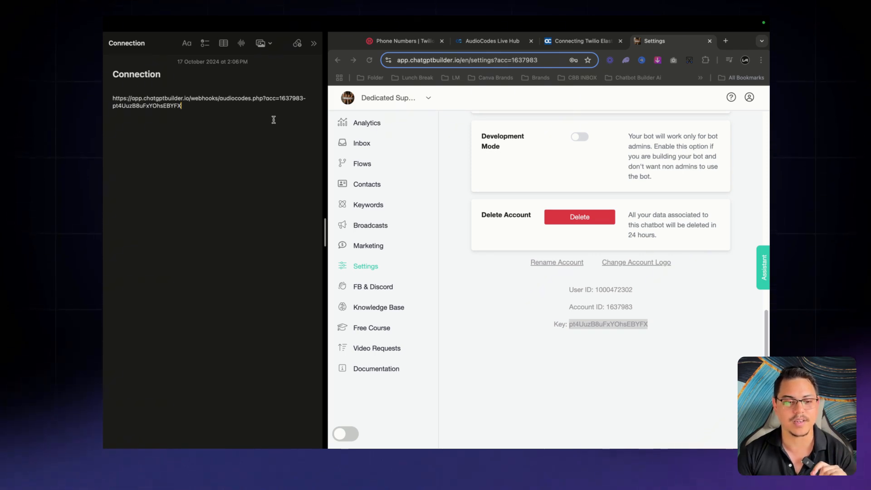
drag(194, 109, 111, 99)
key(super+c)
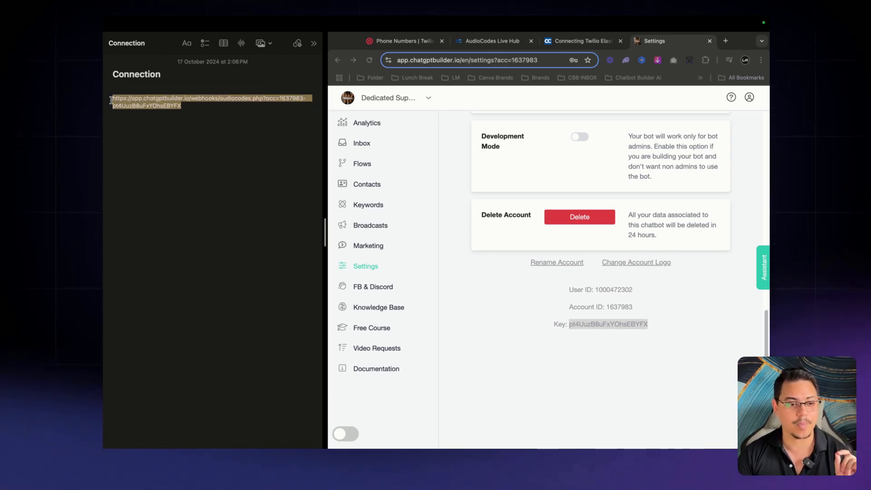
Paste the webhook URL into Bot URL and enter a token in the bot connection form
click(484, 44)
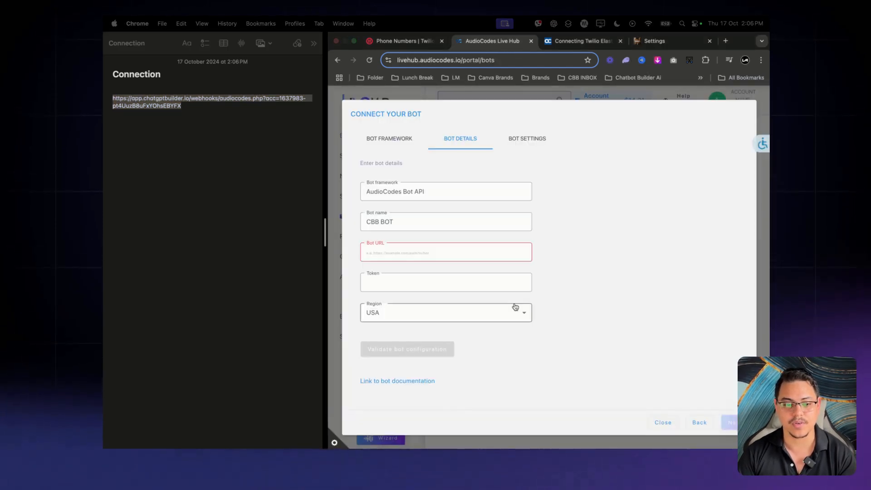
click(408, 257)
key(super+v)
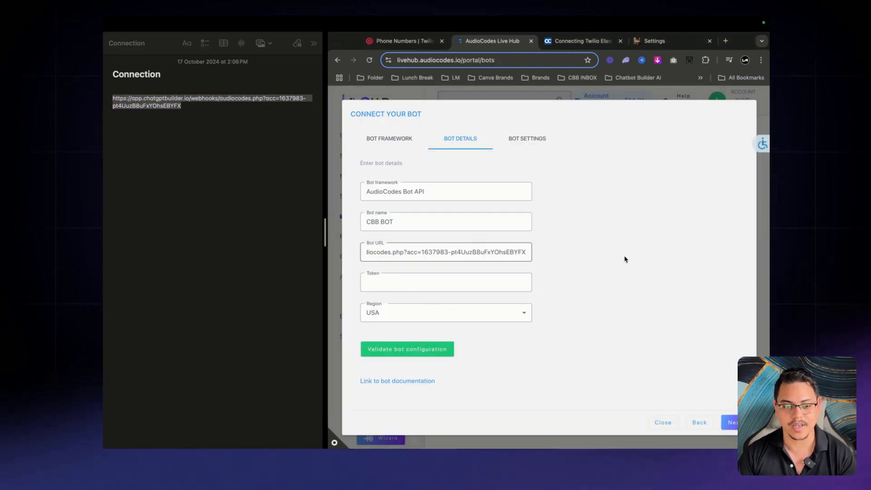
click(626, 260)
click(519, 280)
text(1223)
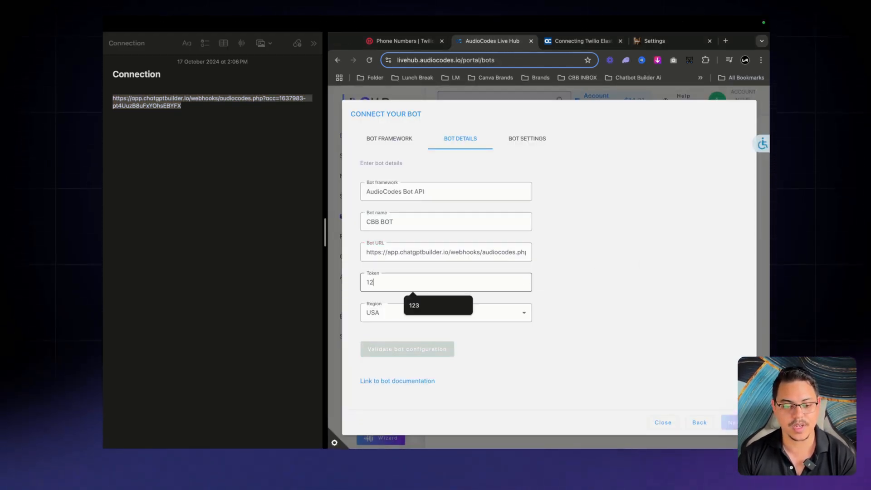
key(BackSpace)
key(BackSpace)
text(3)
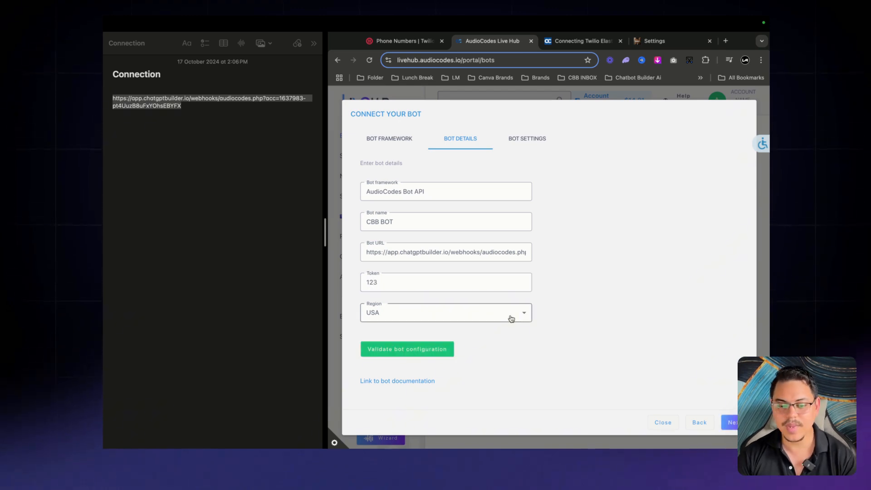
Keep the region as USA, then close the form and discard the unsaved bot
click(509, 316)
click(604, 303)
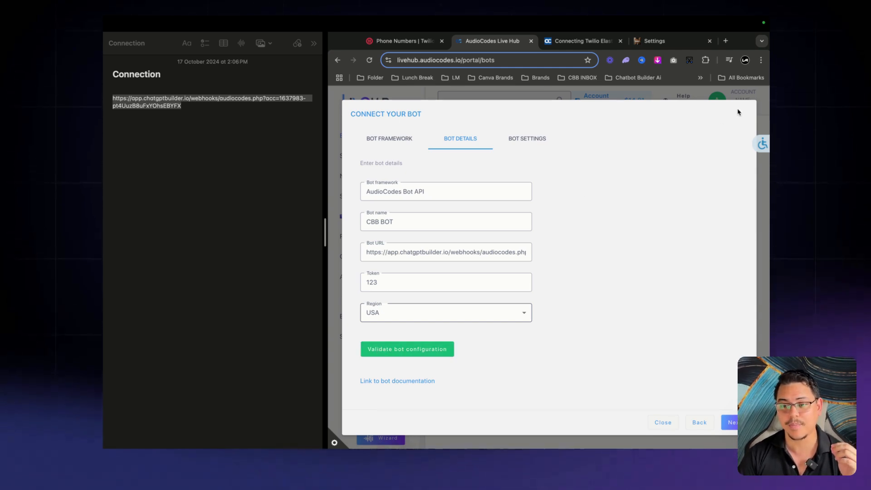
click(669, 424)
click(621, 295)
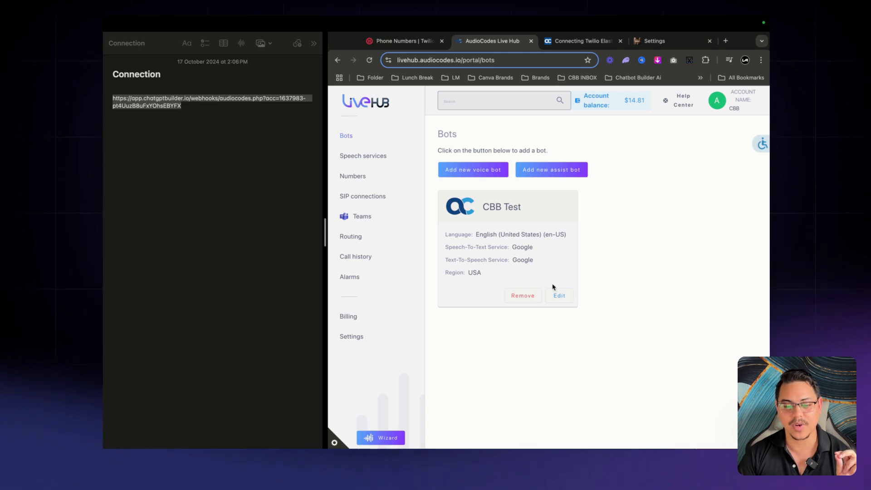
click(560, 295)
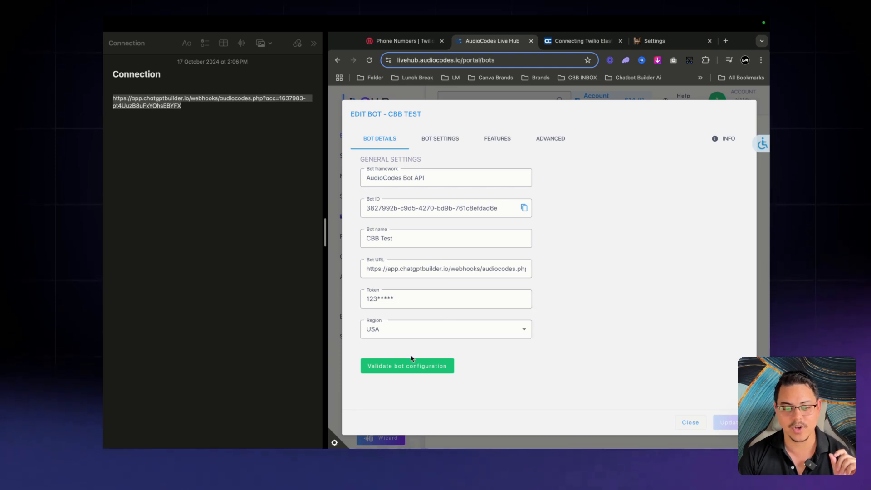
click(440, 147)
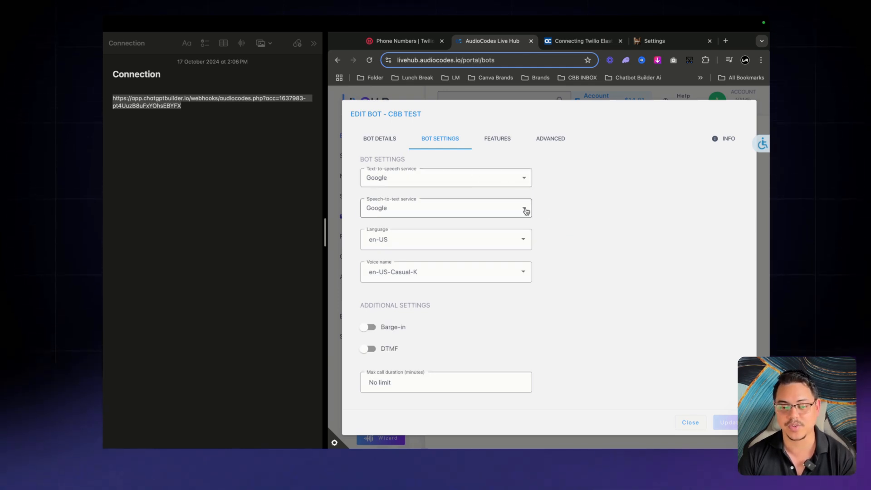
click(527, 275)
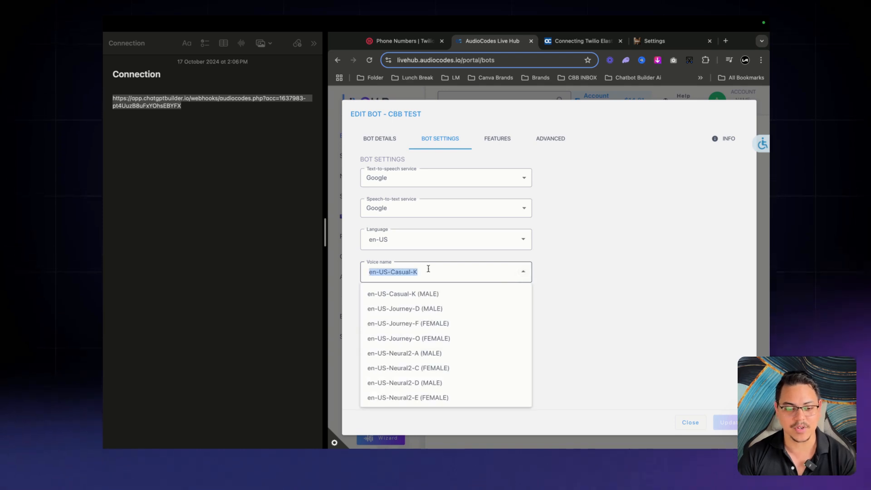
click(561, 264)
click(523, 242)
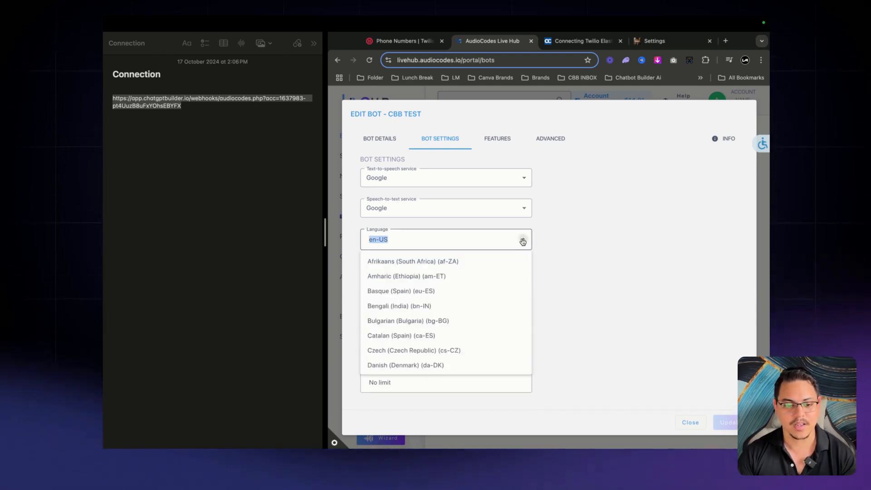
click(619, 274)
scroll(584, 277, down, 2)
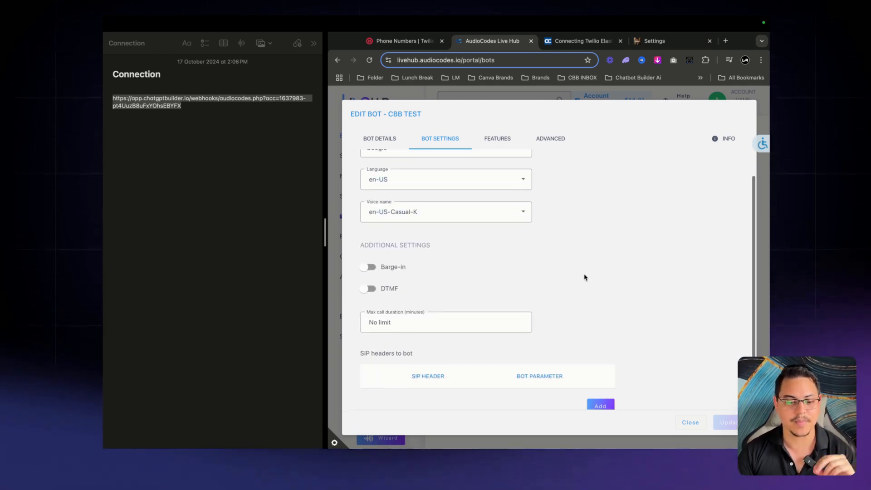
click(368, 267)
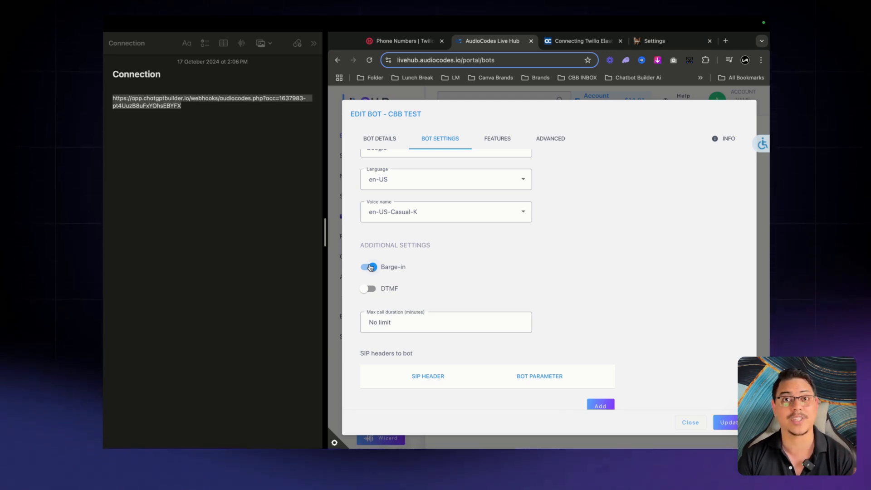
click(369, 292)
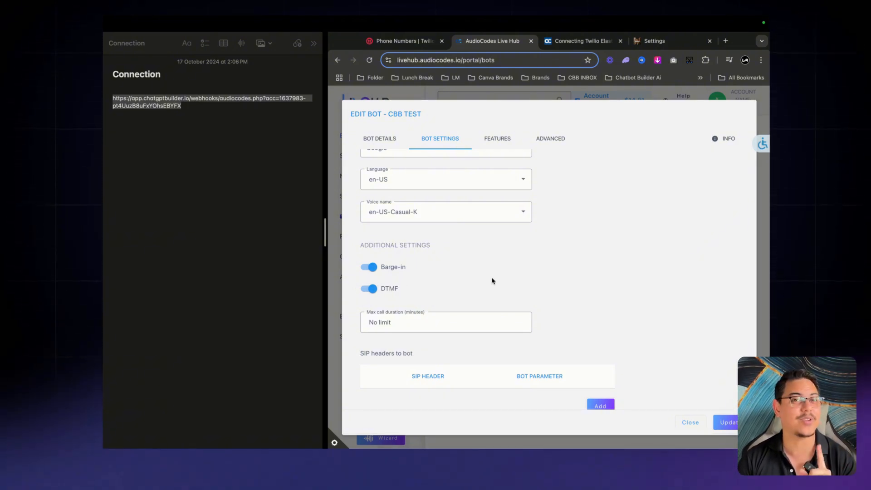
scroll(603, 292, down, 1)
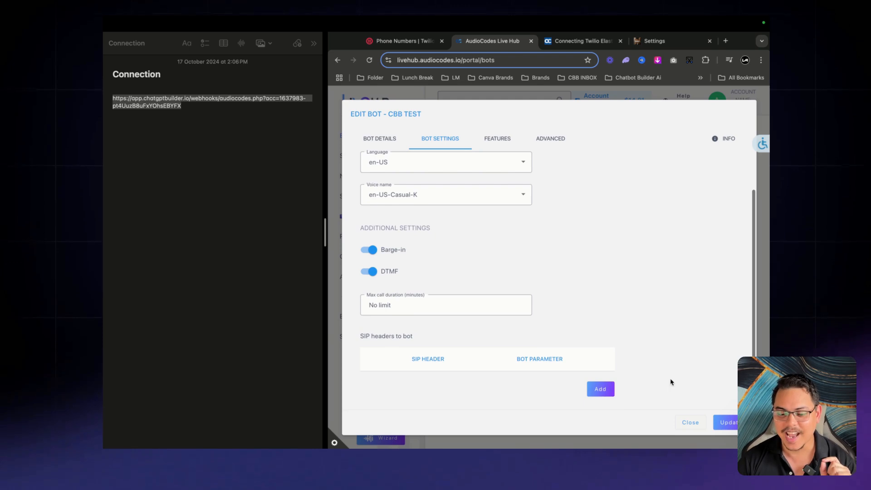
click(697, 423)
click(612, 287)
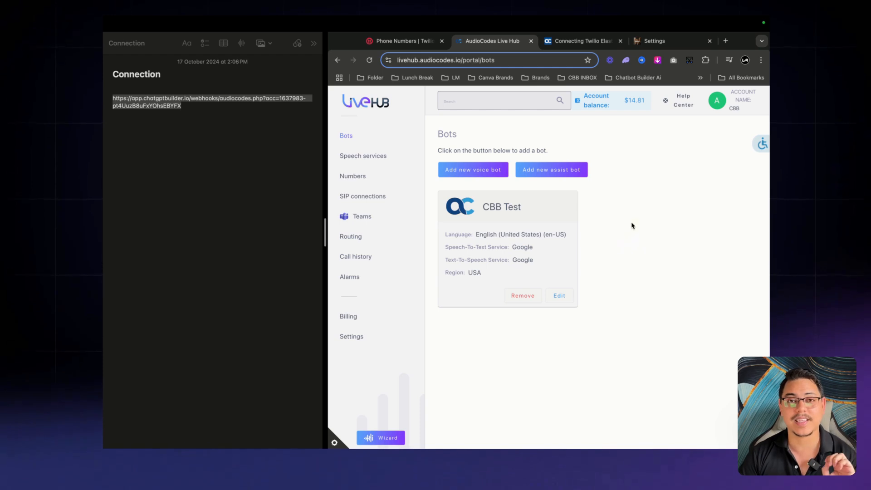
Open Routing, widen the browser to full screen width, and start a new routing rule
click(377, 238)
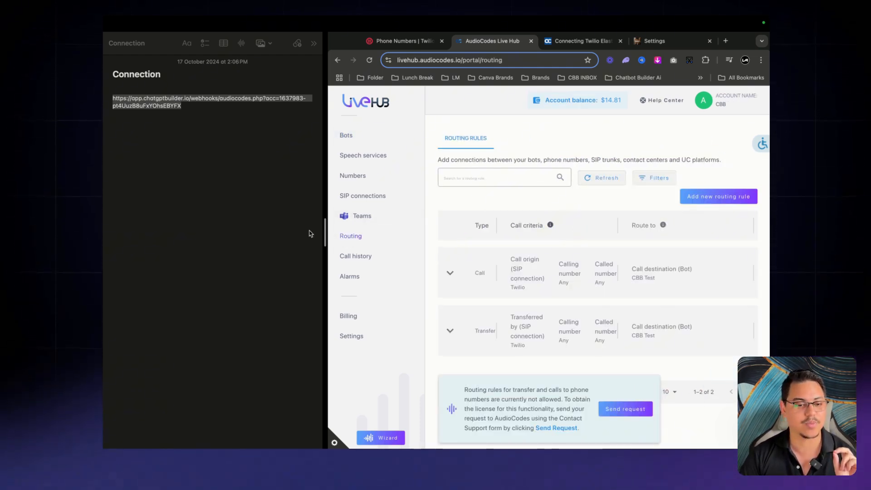
drag(325, 229, 104, 231)
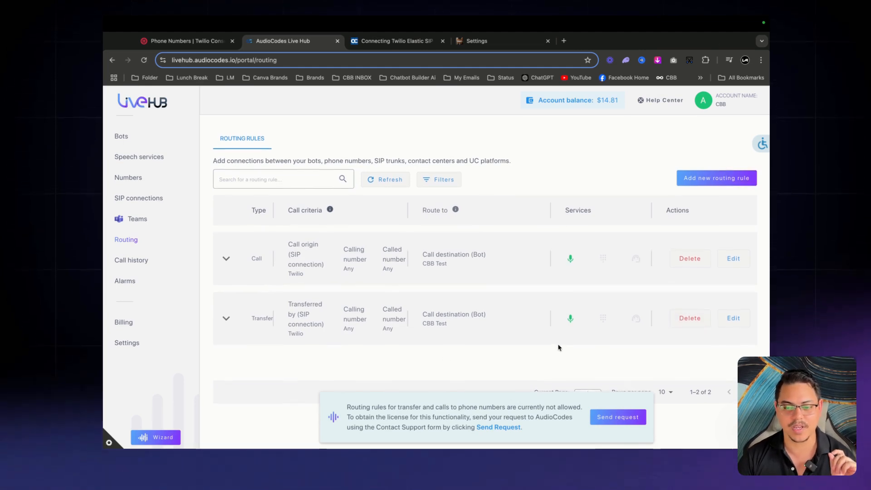
click(710, 181)
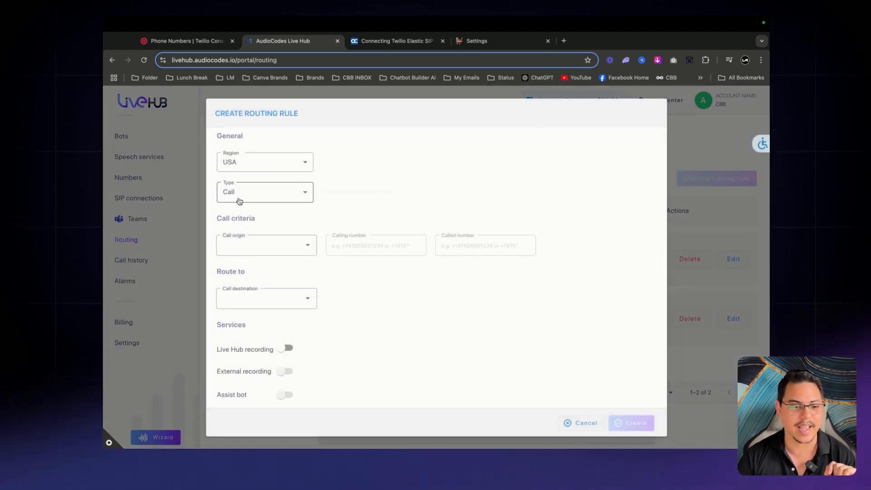
Set the rule type to Call, origin Twilio, and destination the CBB Test bot
mouse_move(259, 158)
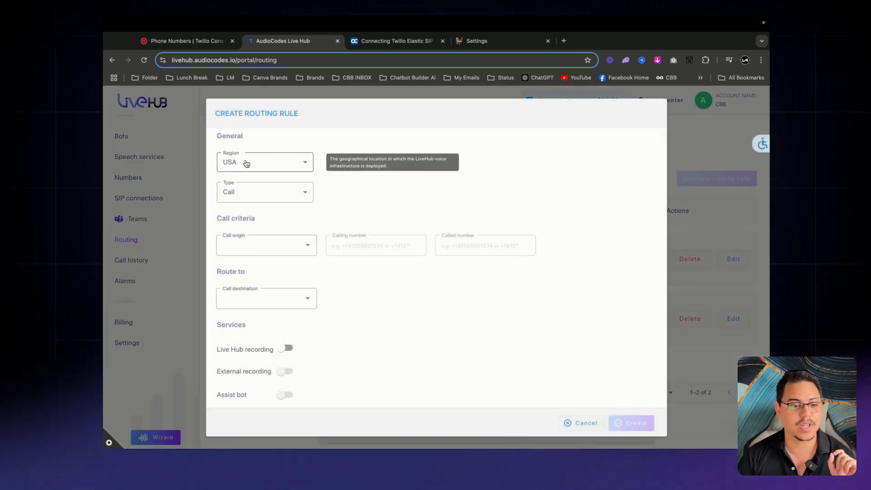
click(305, 194)
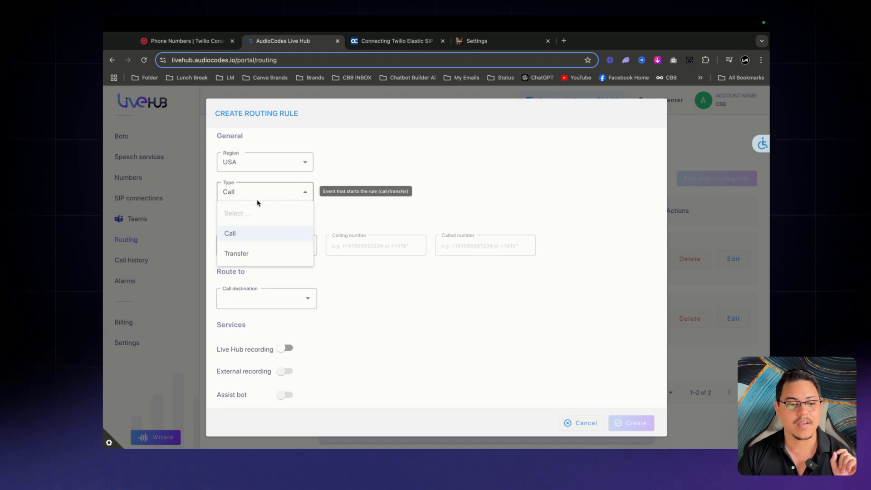
click(240, 239)
click(305, 247)
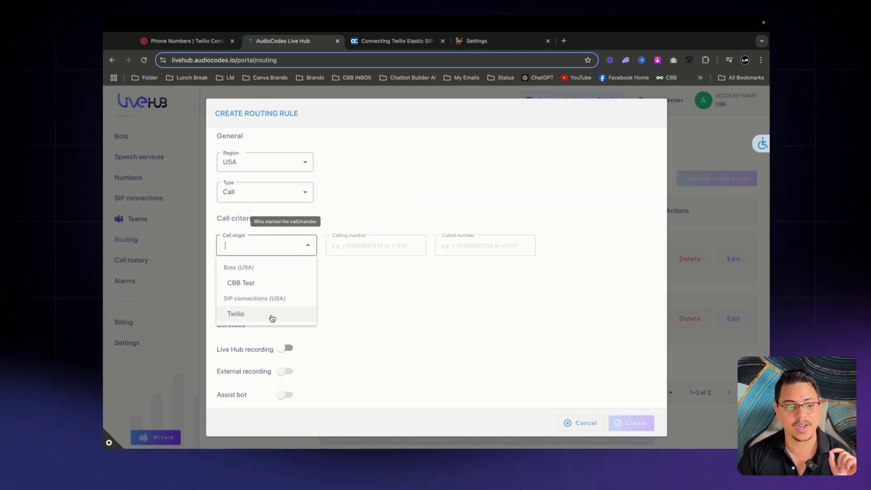
click(272, 318)
click(307, 299)
click(259, 334)
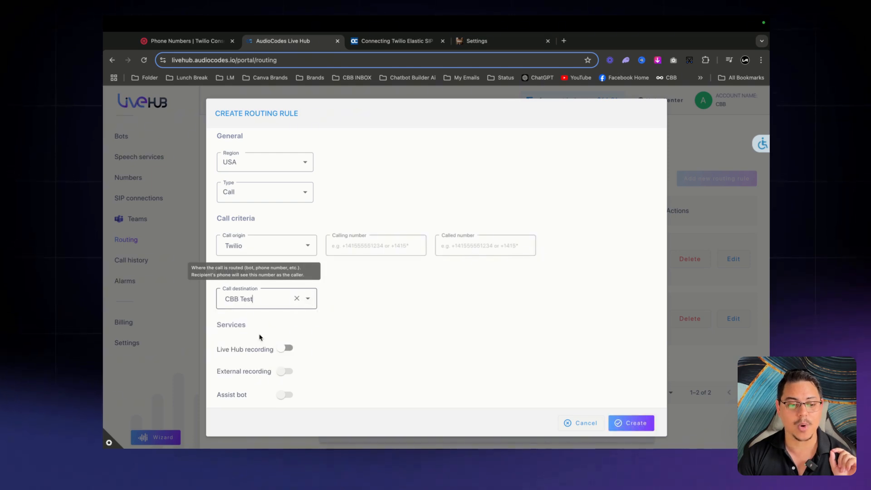
Turn on Live Hub recording, then cancel the rule and confirm discarding it
scroll(368, 328, down, 1)
click(287, 326)
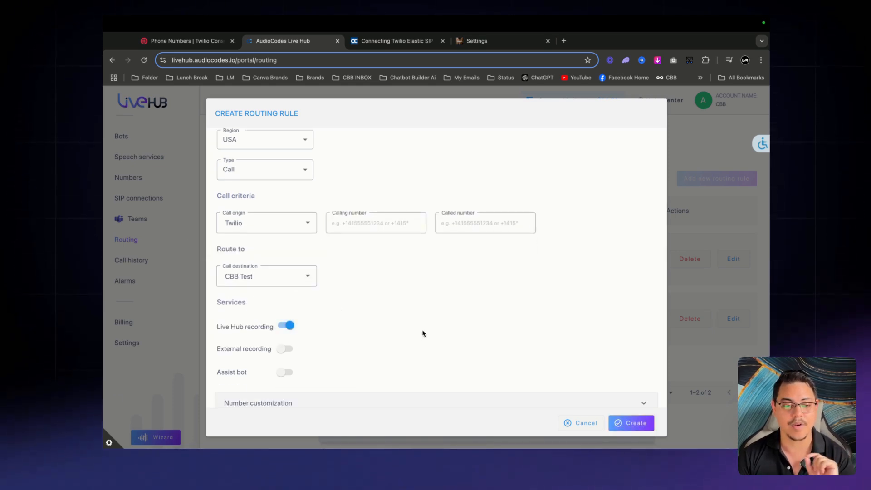
scroll(422, 334, down, 1)
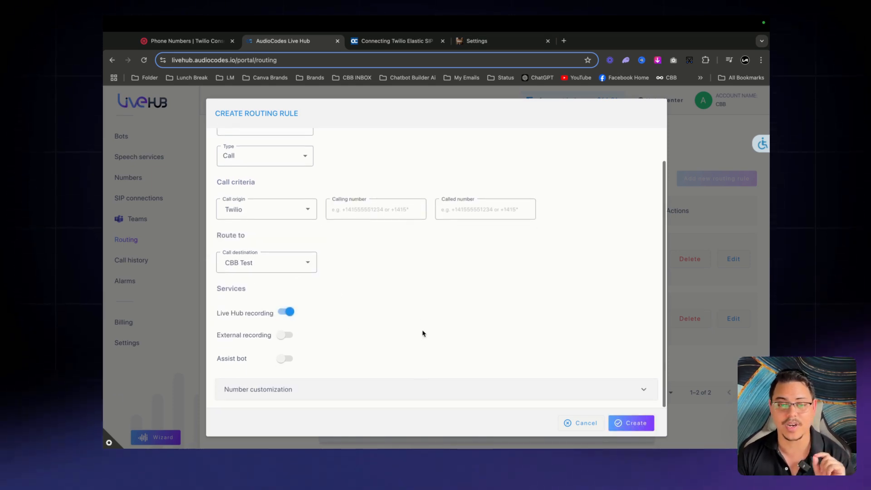
click(578, 426)
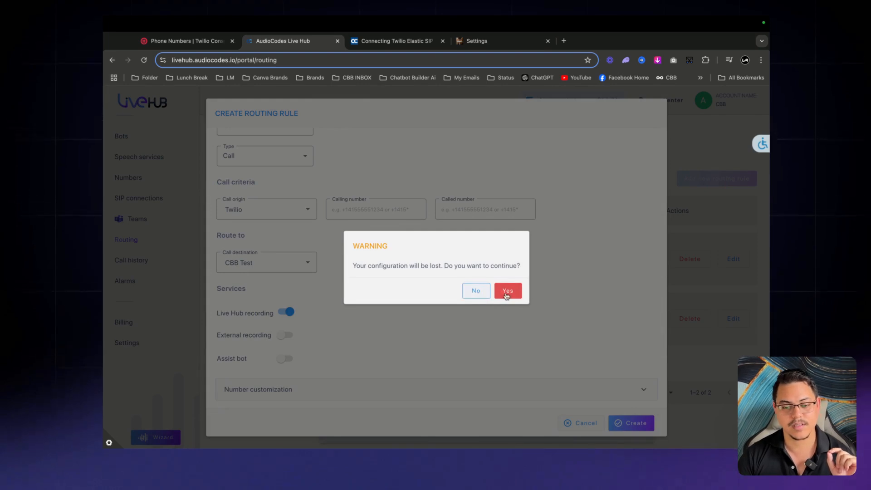
click(507, 296)
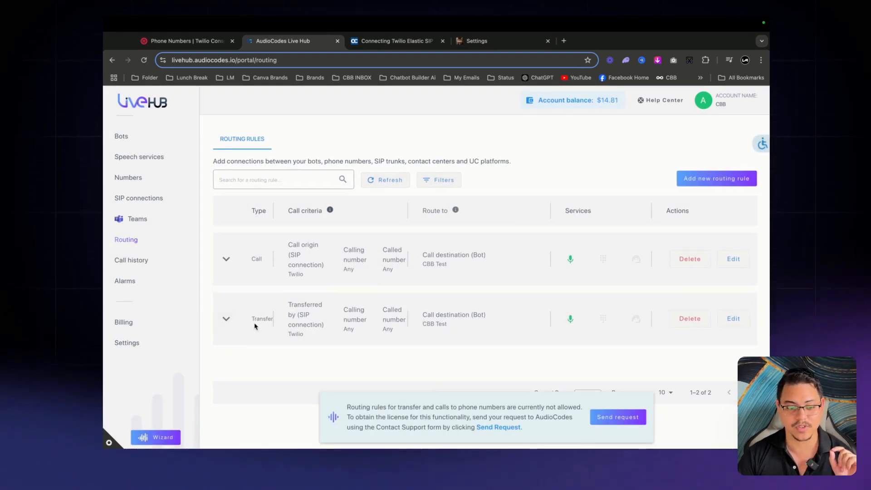
drag(252, 260, 303, 256)
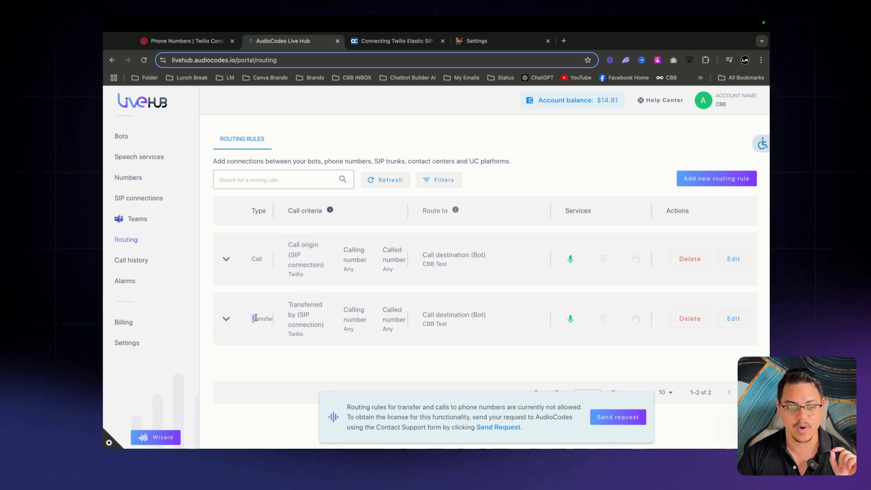
double_click(262, 318)
click(732, 318)
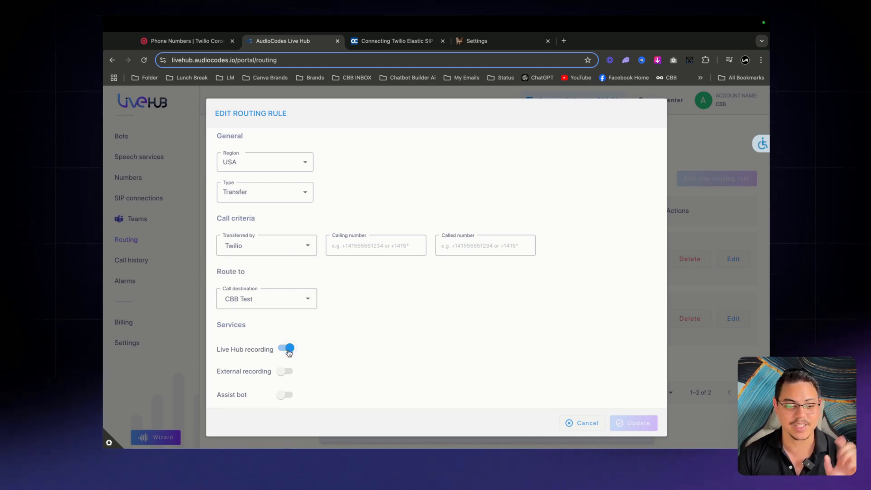
drag(216, 352, 285, 358)
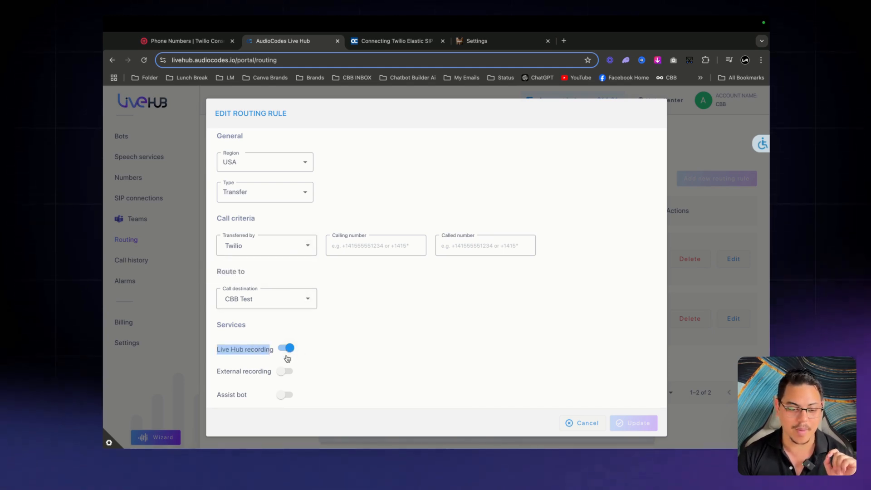
click(467, 361)
click(581, 423)
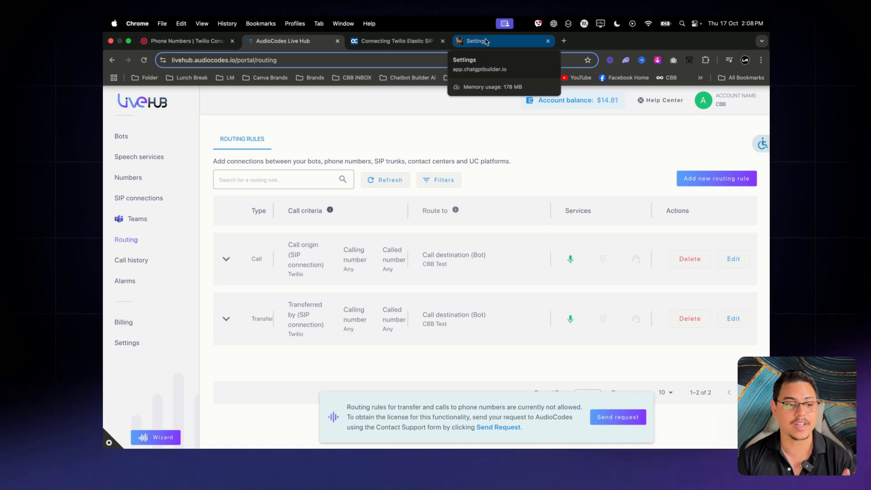
In Settings > Channels, expand Voice and start connecting the Voice channel
click(124, 136)
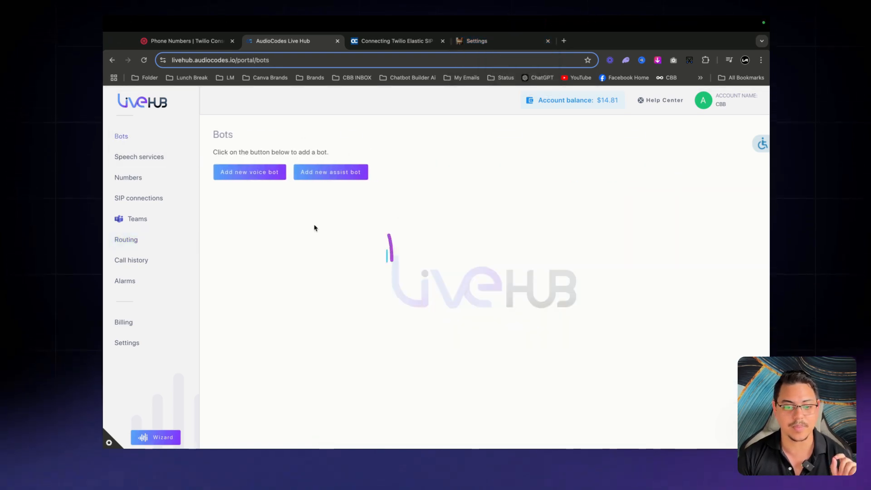
click(472, 41)
scroll(453, 208, up, 5)
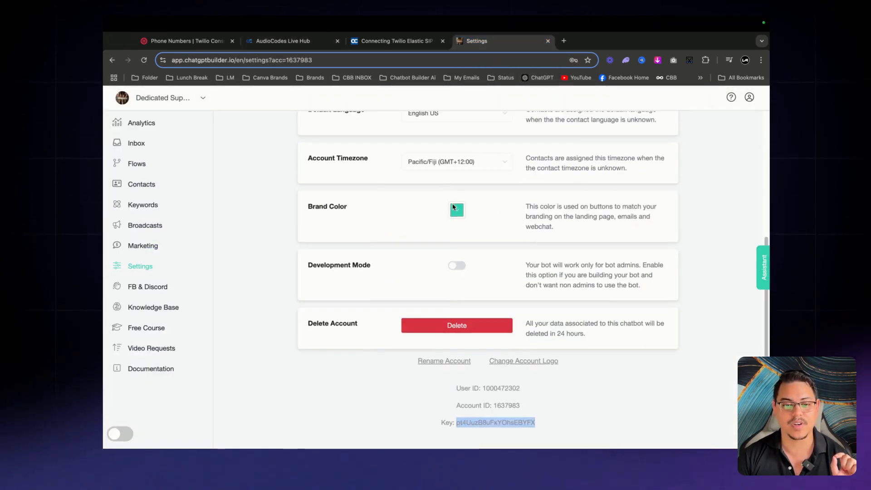
scroll(453, 207, up, 3)
click(355, 165)
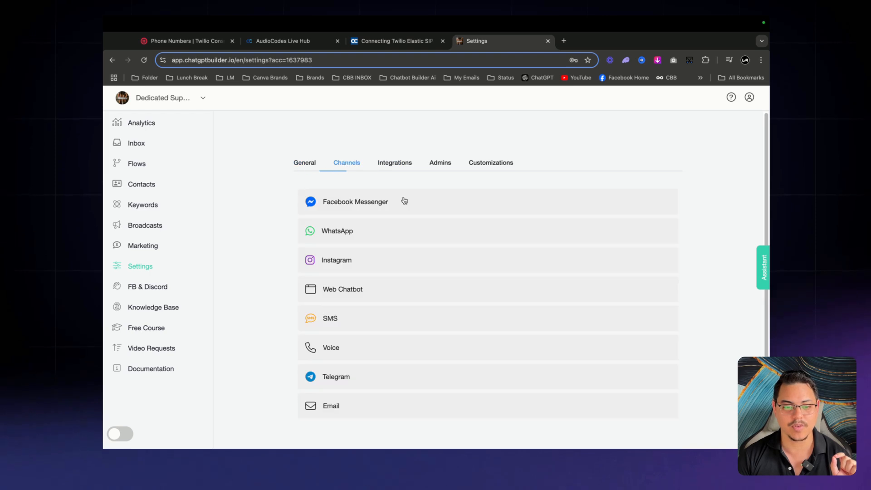
scroll(386, 237, down, 2)
click(331, 261)
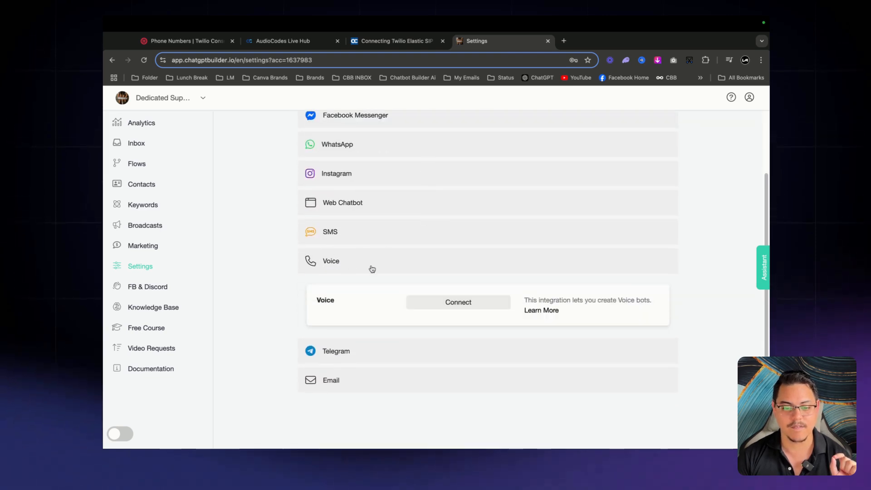
click(478, 308)
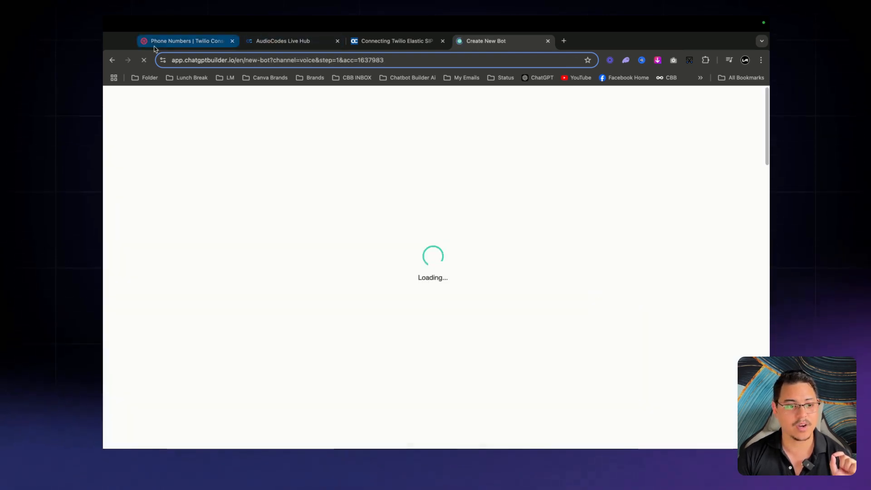
Copy the phone number from Twilio's Active numbers page and return to the voice bot setup
click(160, 41)
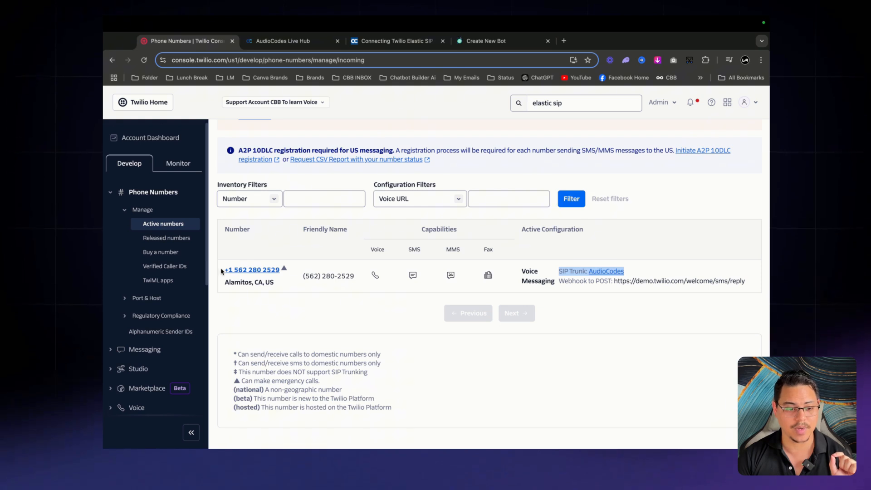
drag(221, 271, 282, 273)
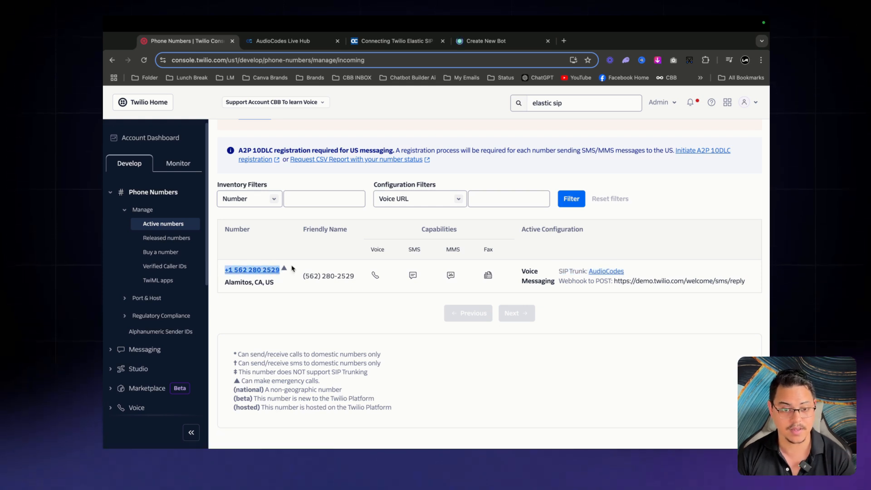
click(491, 42)
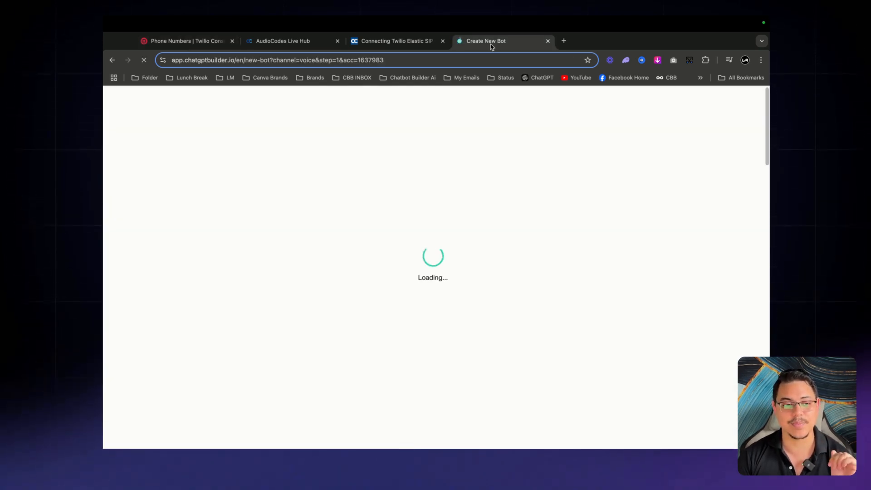
Choose AudioCodes as the voice provider, paste the Twilio number as the phone, and continue
click(459, 167)
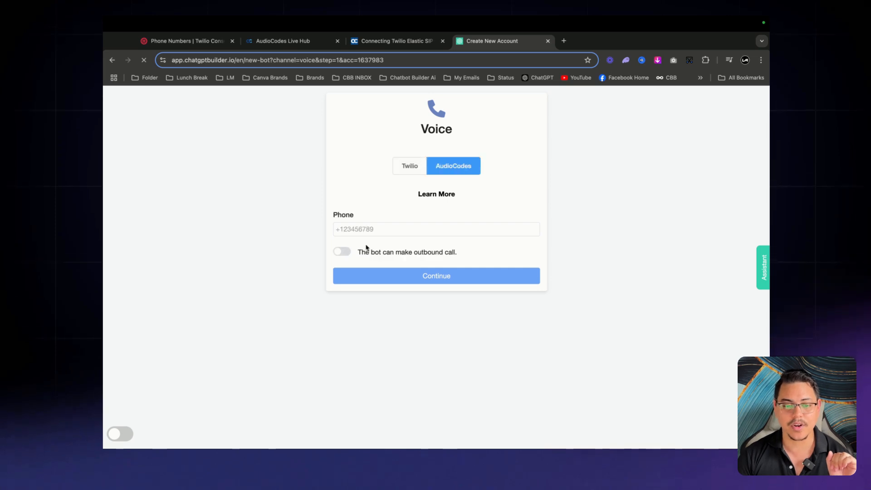
click(365, 232)
key(super+v)
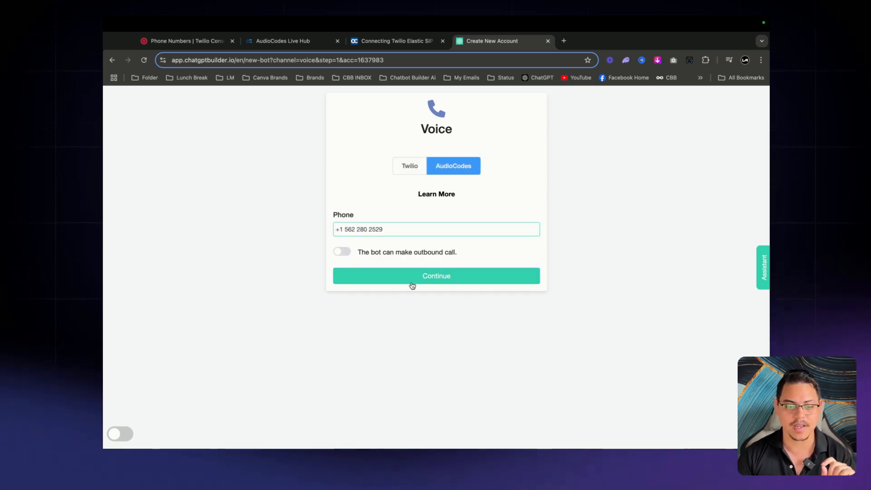
click(443, 282)
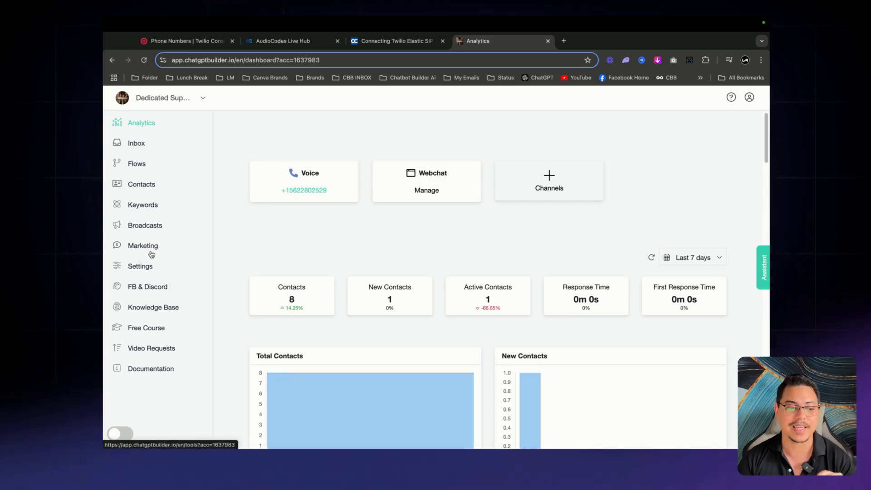
Under Settings > Channels > Voice, pick the Welcome Message flow as the welcome message and save
click(144, 267)
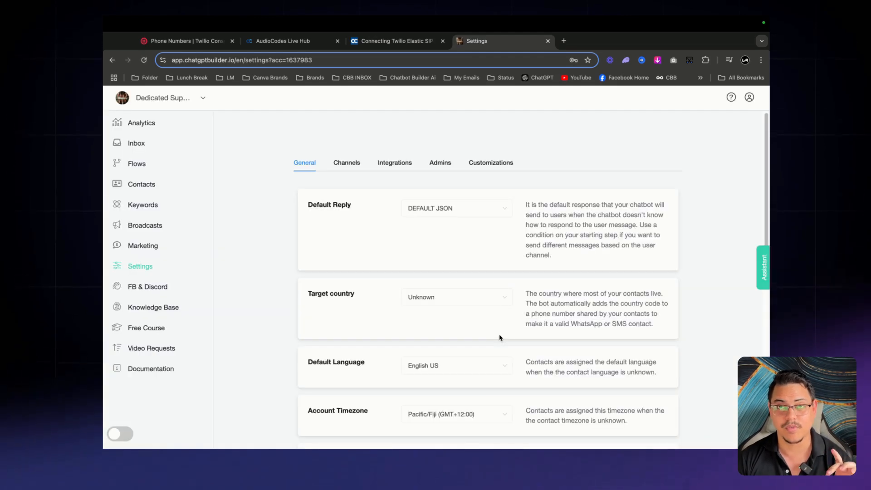
click(353, 163)
scroll(512, 274, down, 3)
click(376, 271)
scroll(419, 291, down, 2)
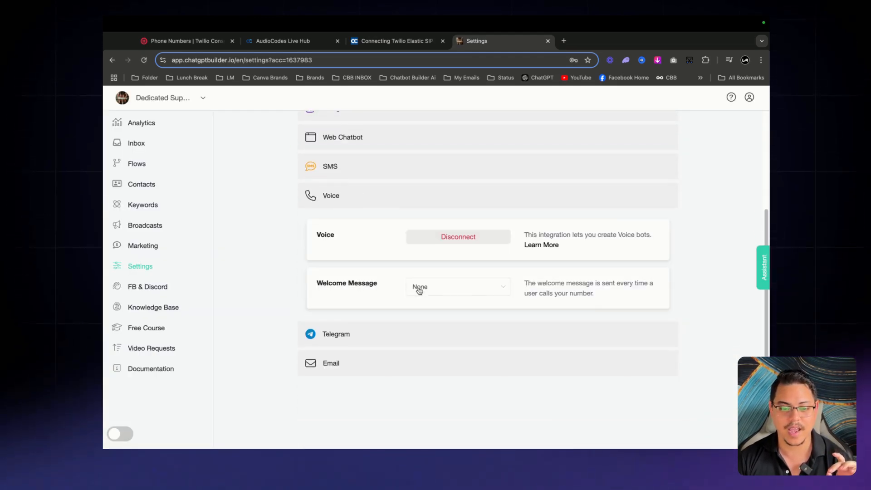
drag(316, 284, 411, 290)
click(412, 290)
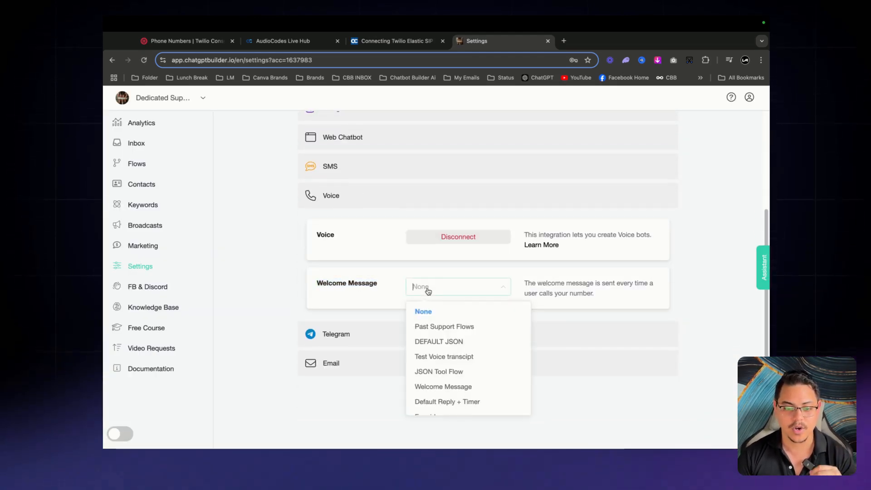
scroll(473, 352, down, 2)
click(470, 341)
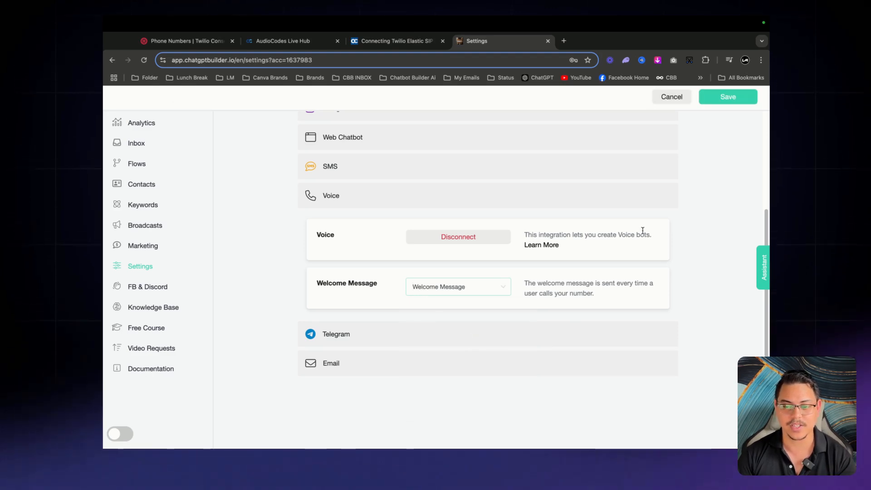
scroll(641, 231, up, 1)
click(726, 97)
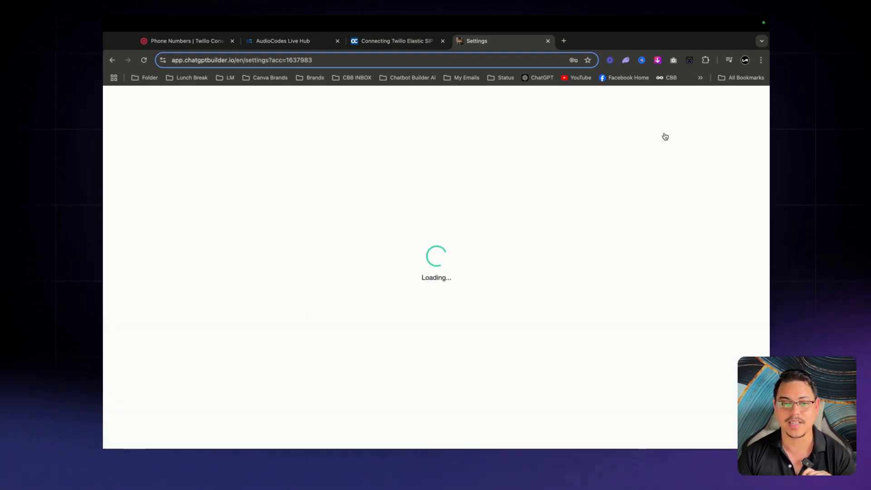